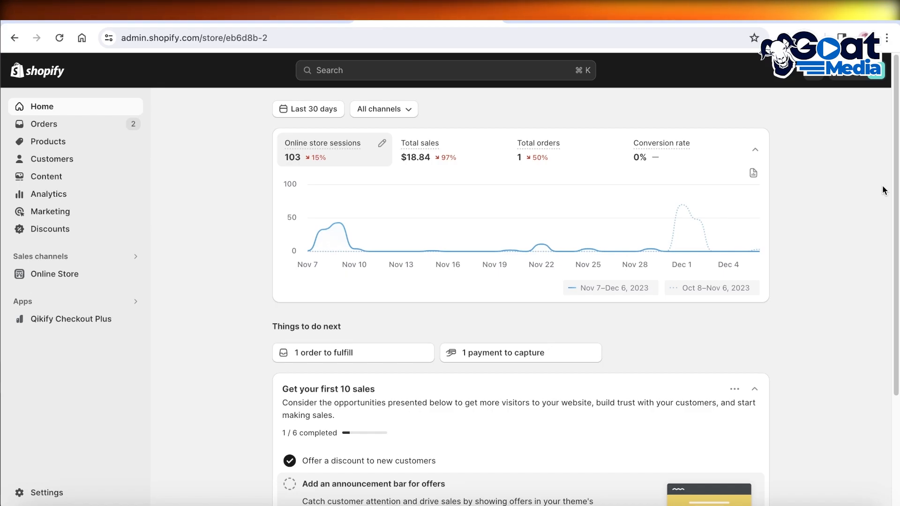
View the online storefront and open the Sample Tshirt product page to examine its current content
left_click(135, 274)
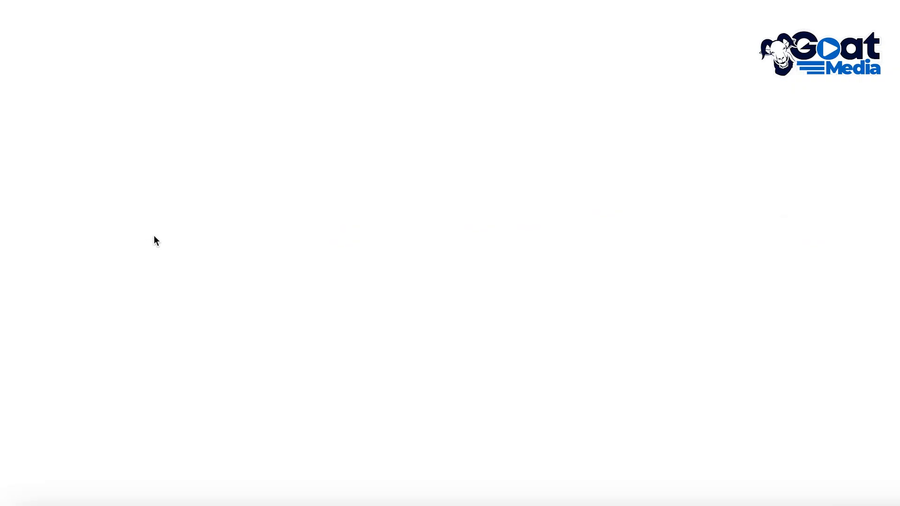
scroll(352, 228, "down", 2)
scroll(426, 214, "down", 10)
scroll(425, 217, "up", 1)
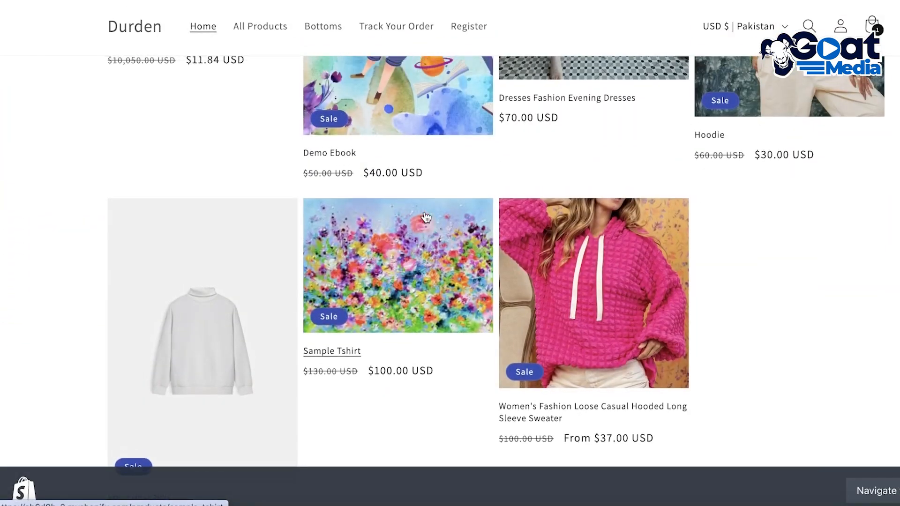
scroll(431, 202, "up", 7)
scroll(470, 211, "up", 1)
scroll(422, 234, "down", 8)
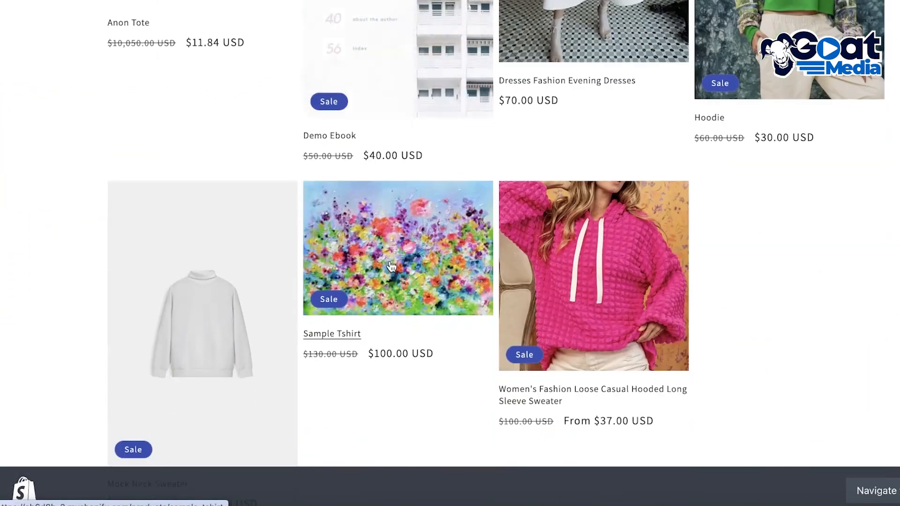
left_click(377, 227)
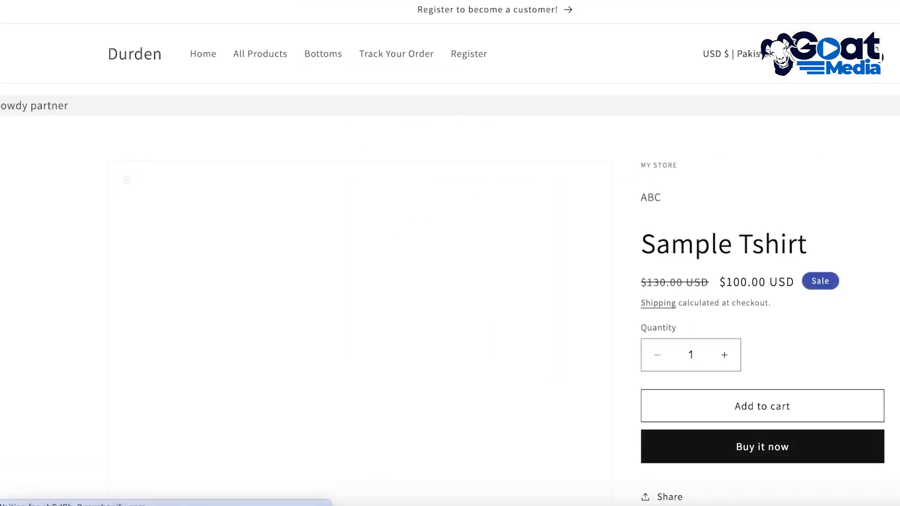
scroll(771, 182, "down", 4)
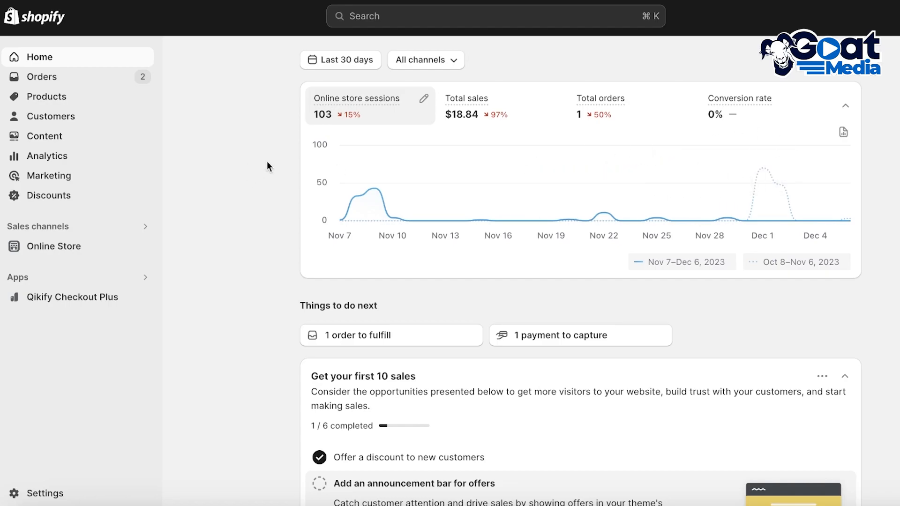
Open the Shopify App Store from the store's apps and sales channels settings and search for "judge me"
left_click(59, 493)
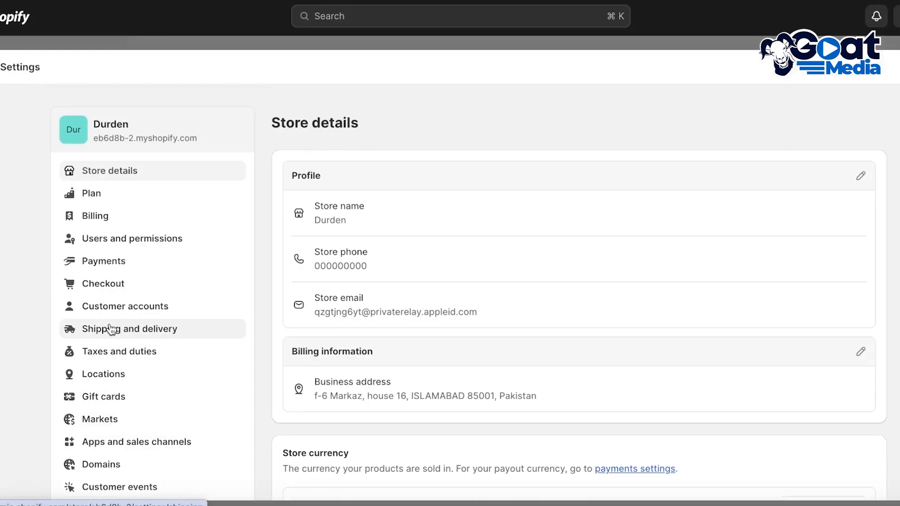
left_click(107, 443)
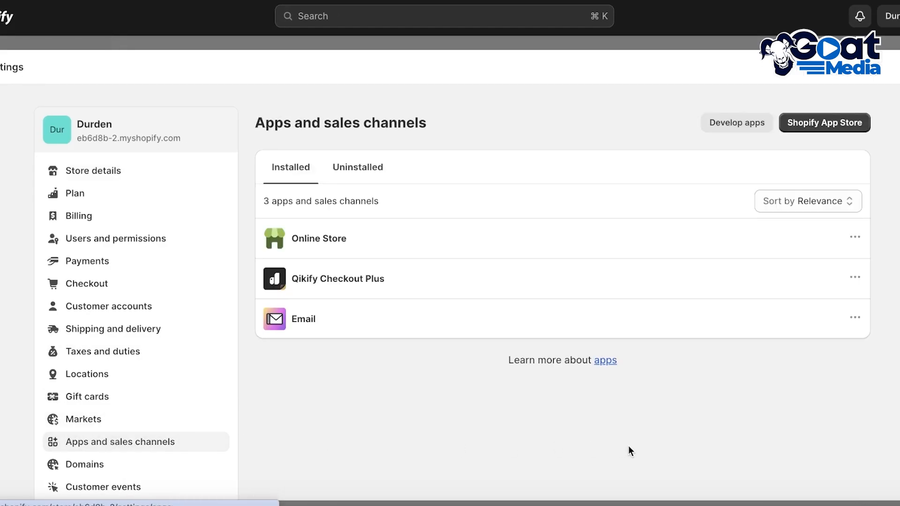
left_click(817, 125)
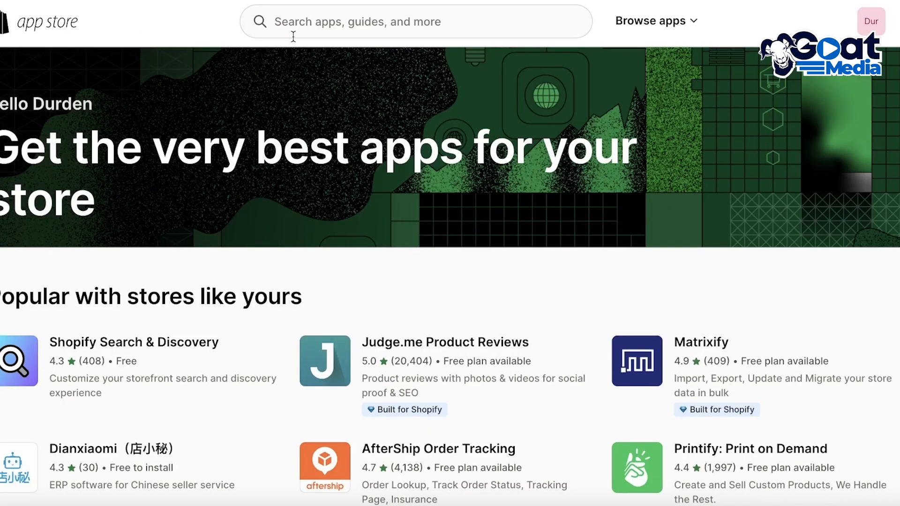
left_click(293, 36)
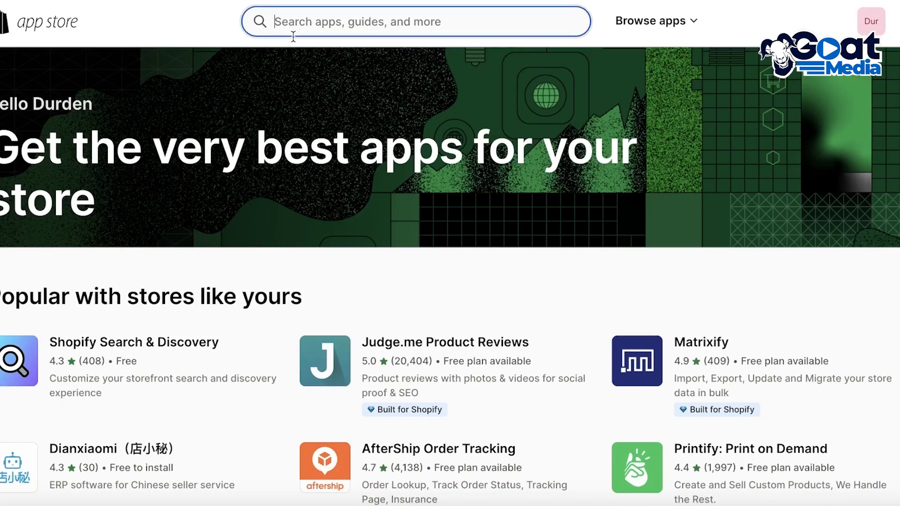
left_click(313, 59)
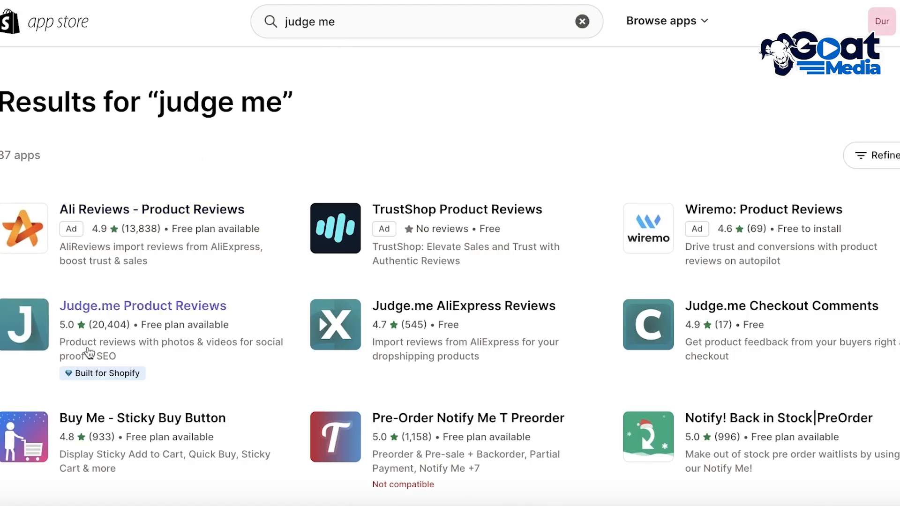
Open the Judge.me Product Reviews listing and install the app on the store
scroll(801, 342, "down", 1)
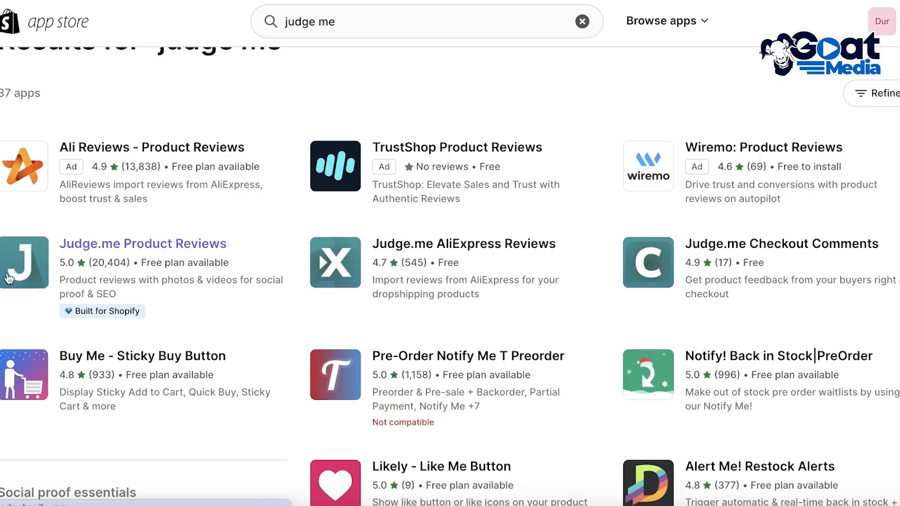
left_click(9, 278)
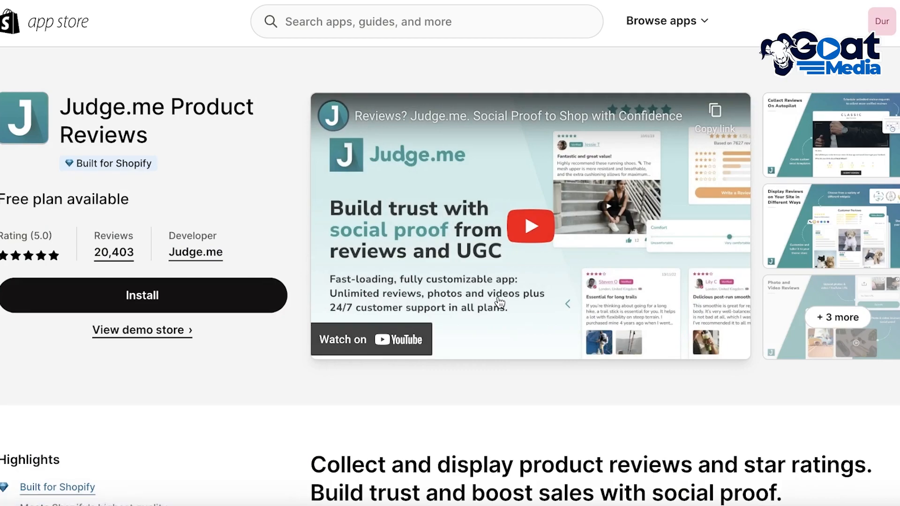
scroll(499, 296, "down", 3)
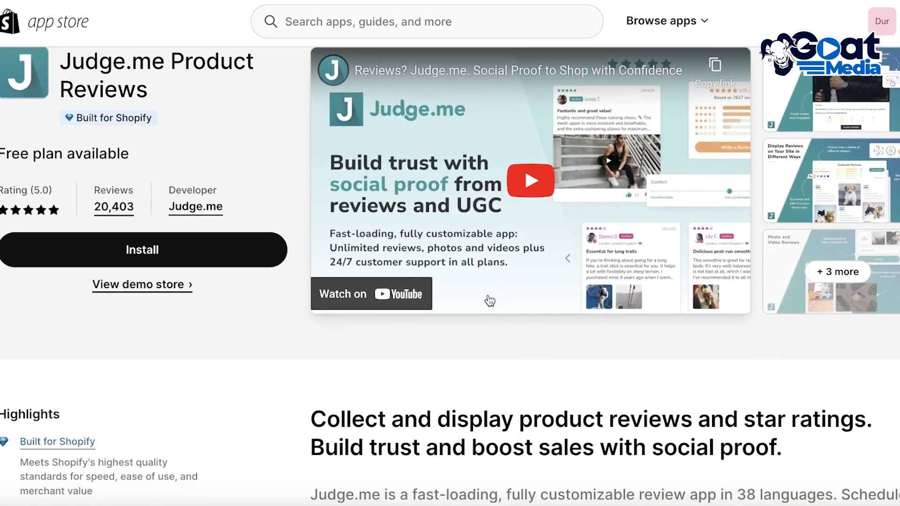
scroll(422, 321, "up", 3)
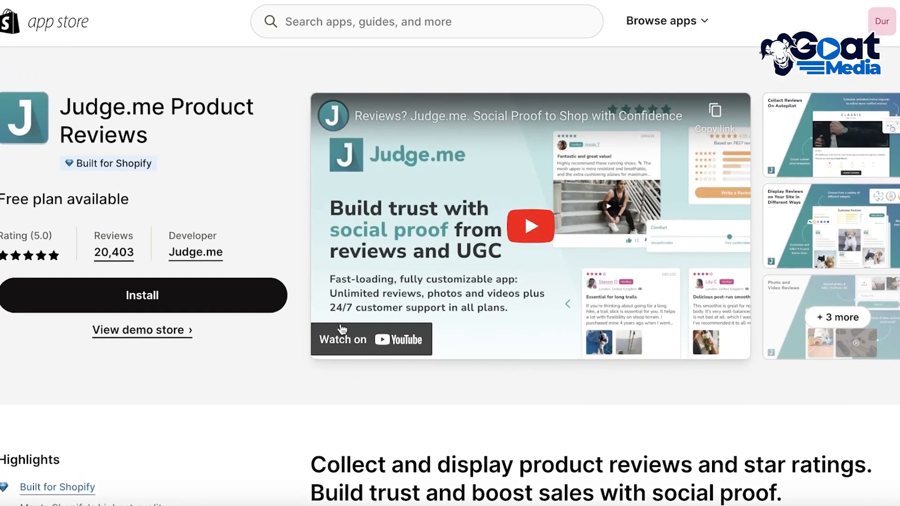
left_click(133, 304)
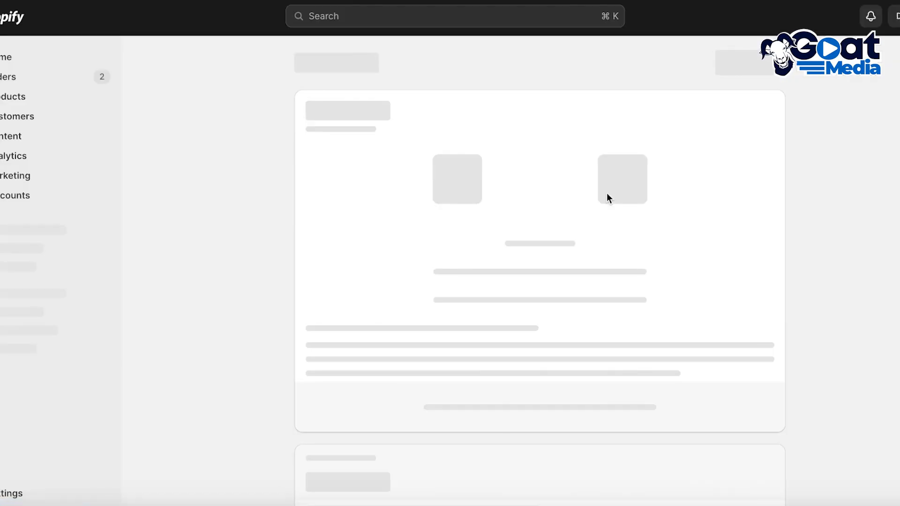
left_click(767, 66)
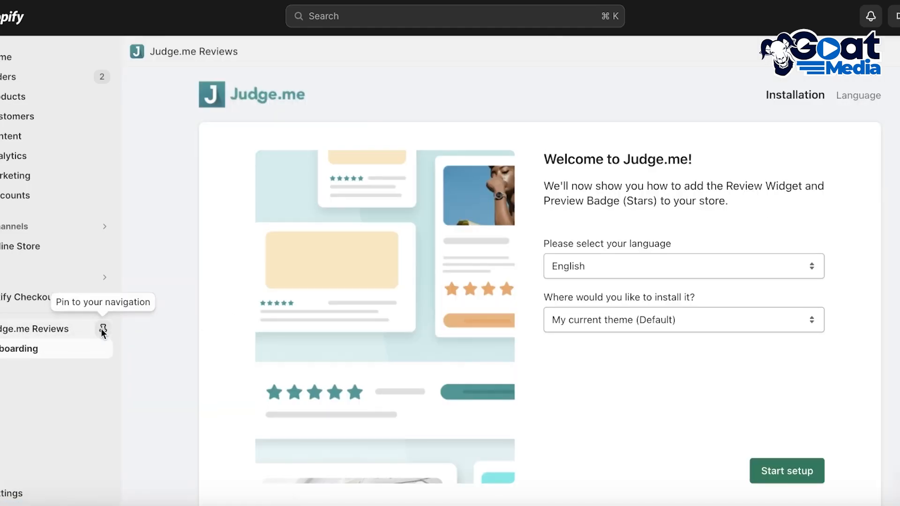
Pin Judge.me Reviews to the admin navigation and start its setup in English for the current theme
left_click(103, 329)
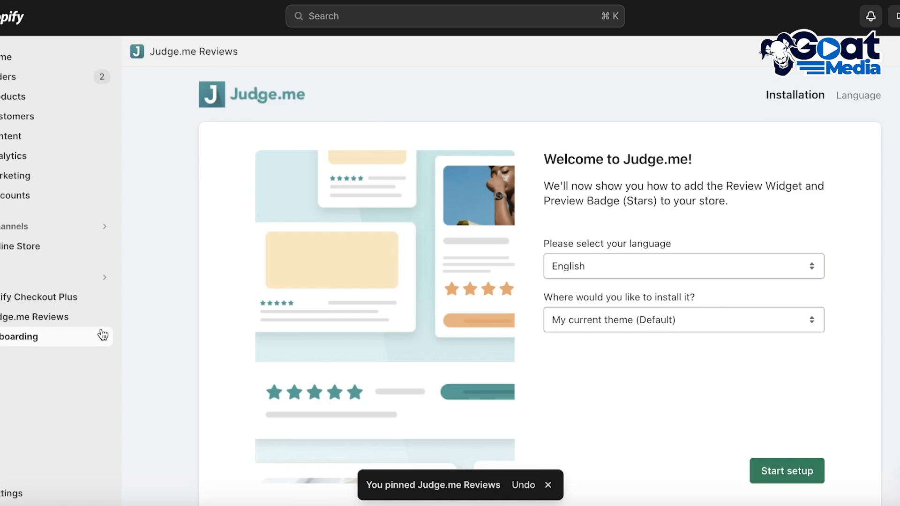
scroll(799, 314, "down", 1)
left_click(805, 443)
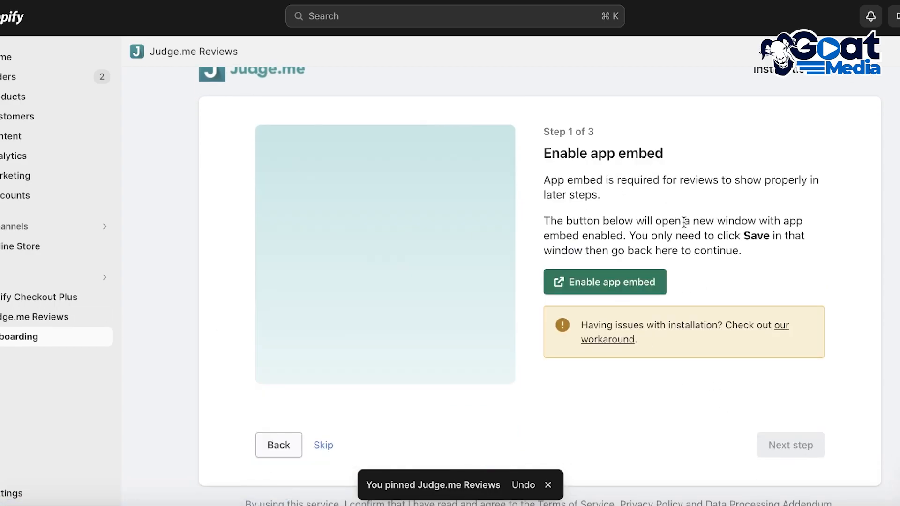
Enable the Judge.me app embed in the live theme and continue the onboarding to the Review Widget installation
left_click(622, 286)
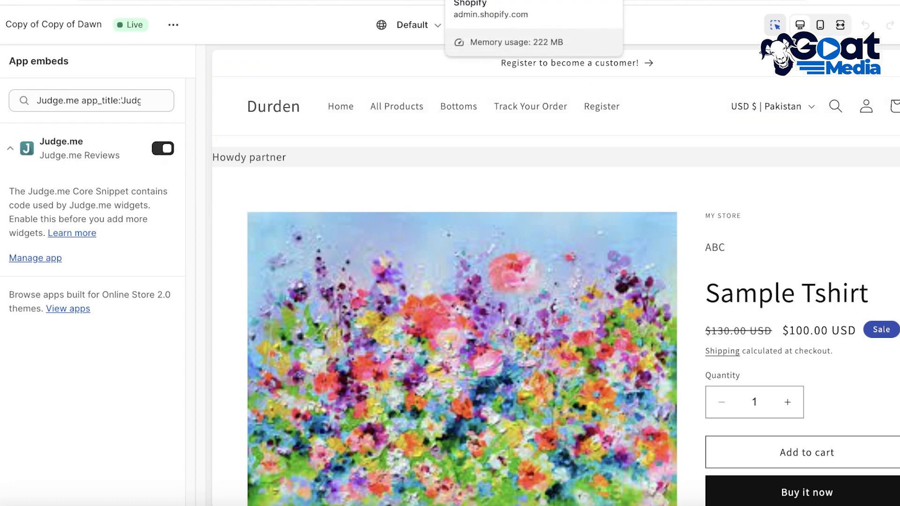
left_click(529, 1)
left_click(783, 445)
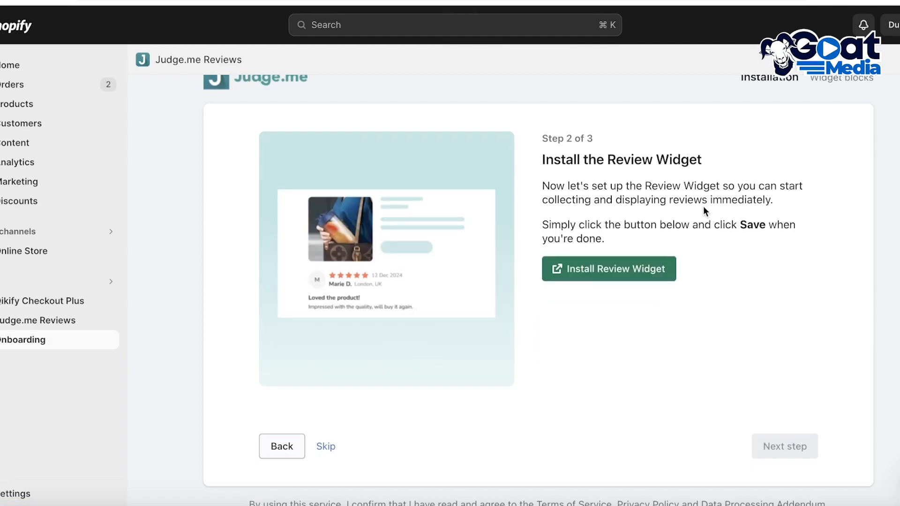
Launch the Review Widget installation in the theme editor, and delete the added widget and surplus Apps sections from the product template
left_click(626, 273)
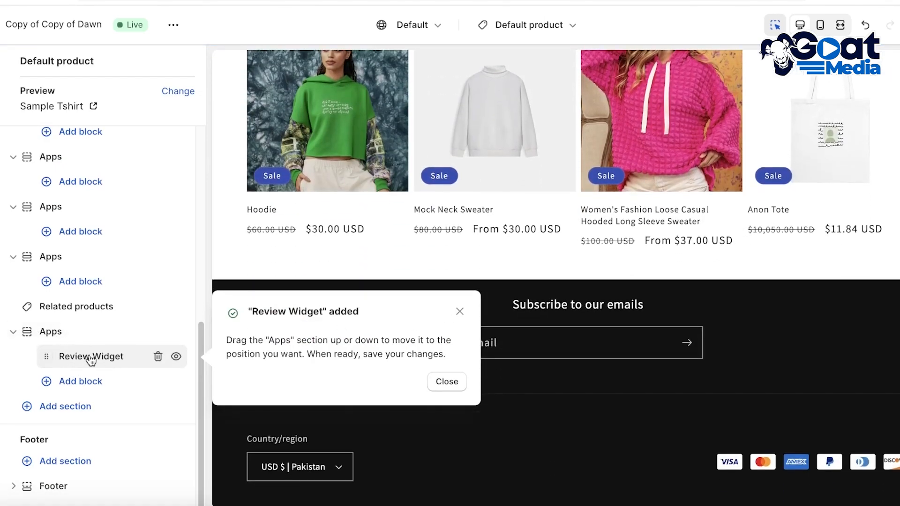
left_click(158, 358)
left_click(158, 357)
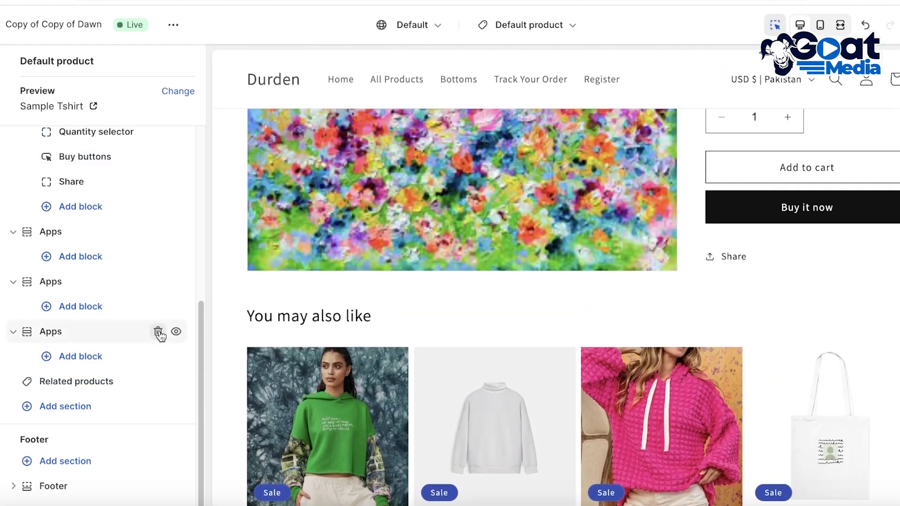
left_click(159, 331)
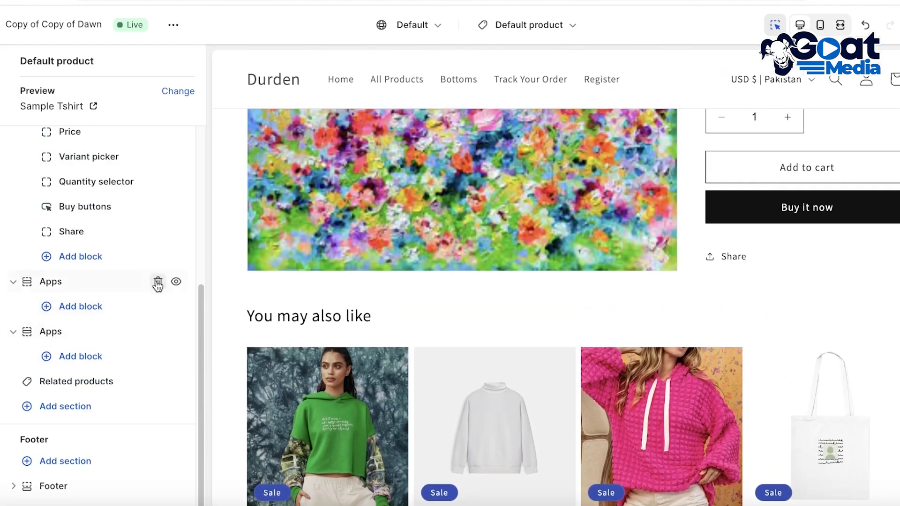
left_click(158, 281)
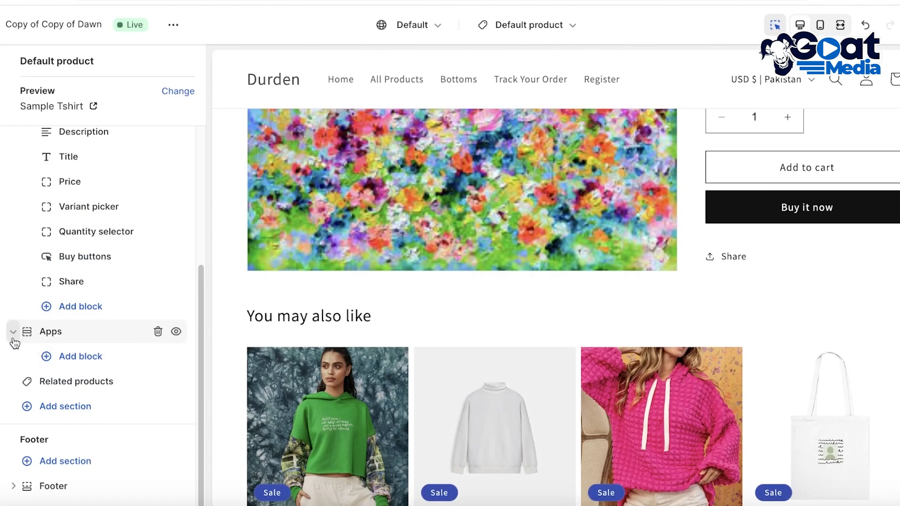
Collapse the Product information section and delete the last empty Apps section from the product template
scroll(55, 300, "up", 1)
scroll(55, 300, "up", 3)
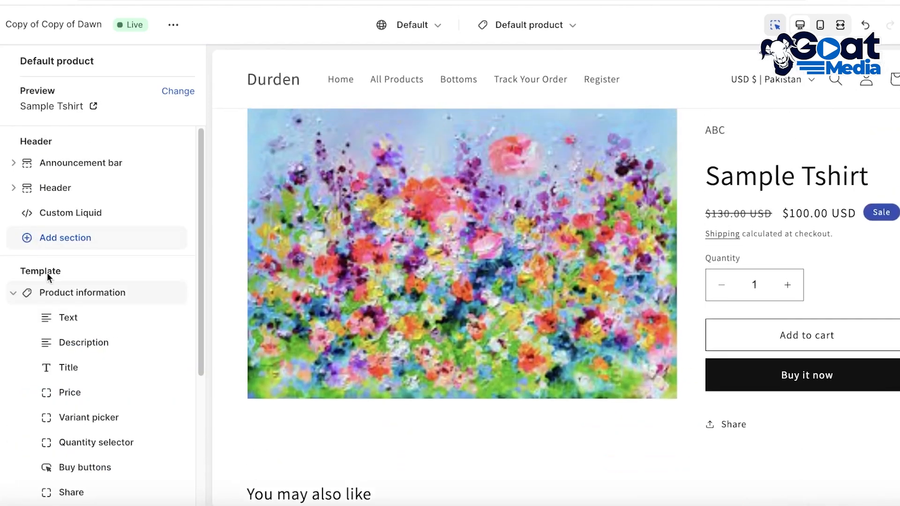
left_click(41, 295)
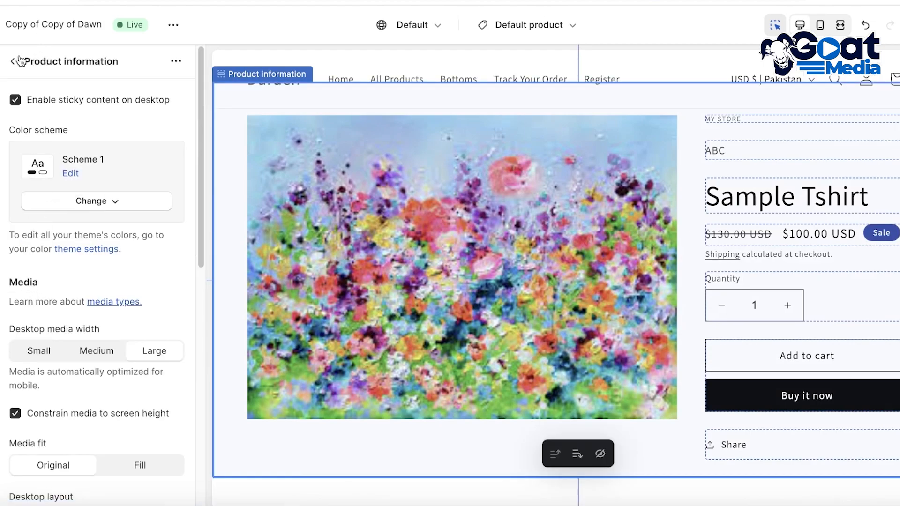
left_click(14, 61)
left_click(13, 293)
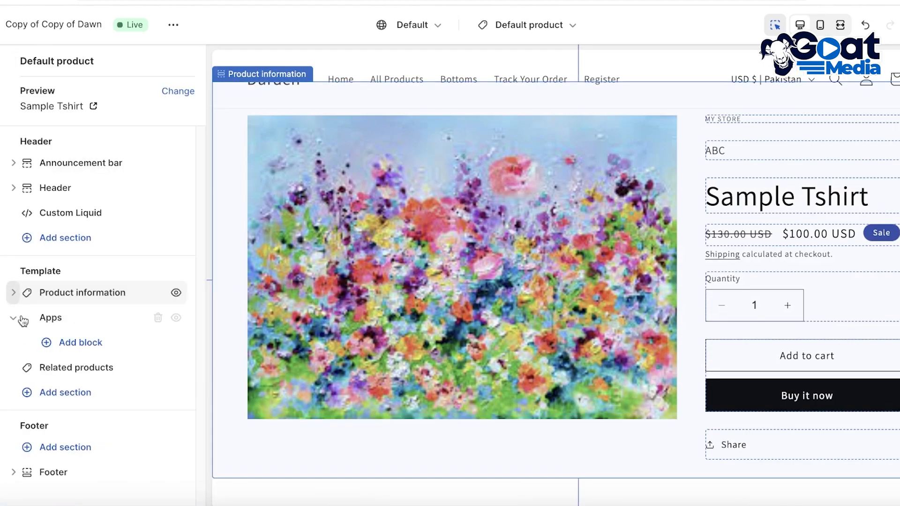
left_click(14, 318)
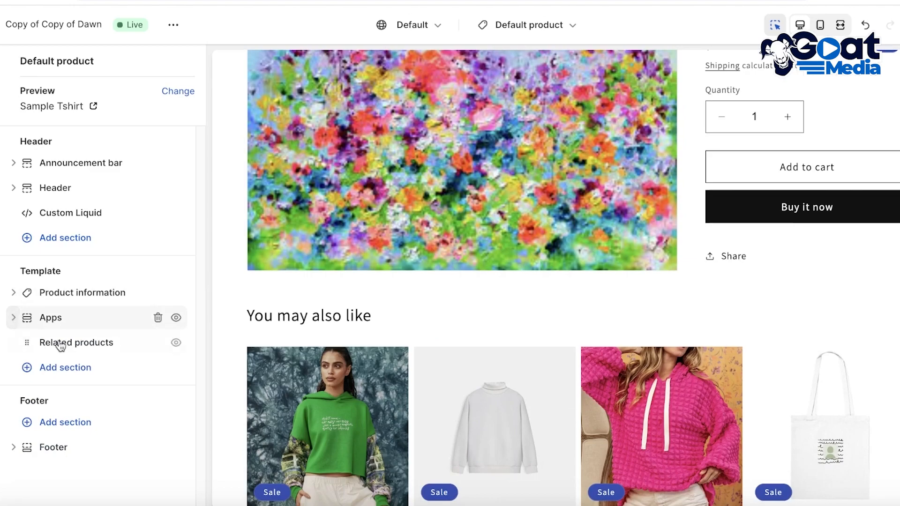
left_click(158, 317)
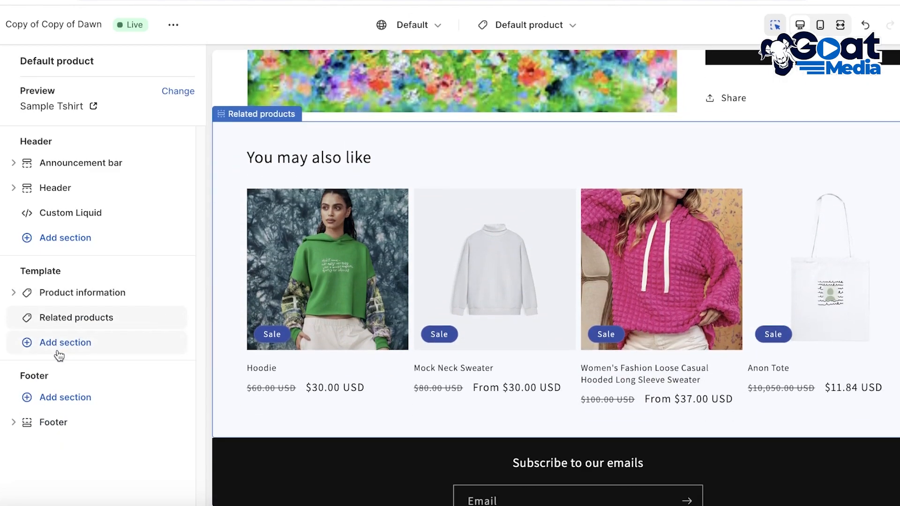
Add a Judge.me Review Widget section above Related products in the product template and continue the onboarding to the Preview Badge installation
left_click(57, 346)
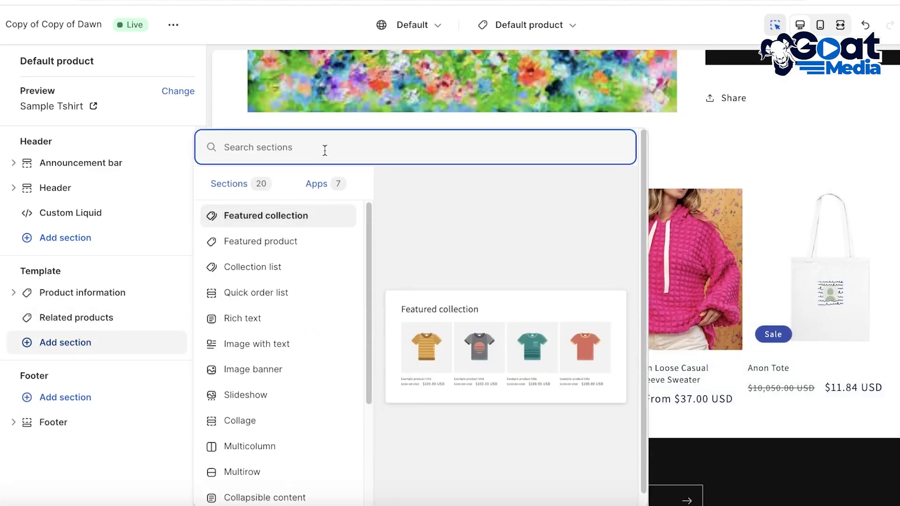
scroll(287, 347, "down", 5)
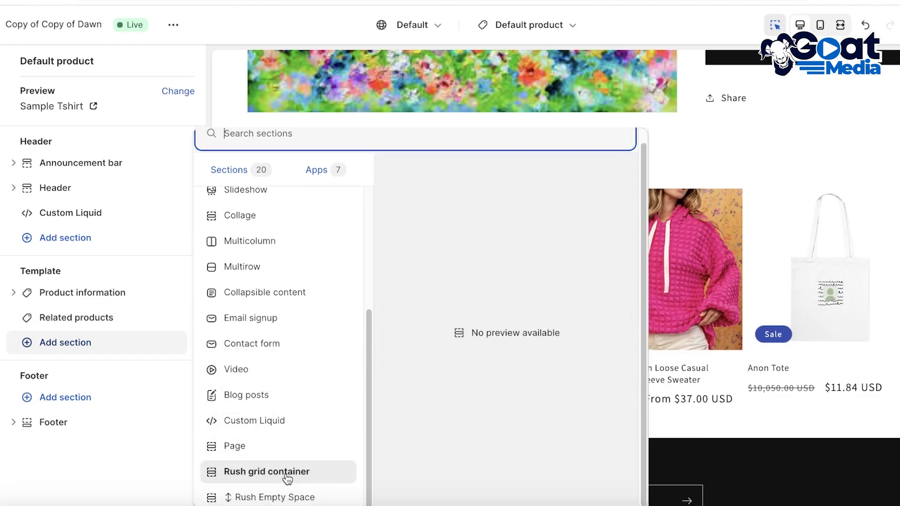
left_click(325, 171)
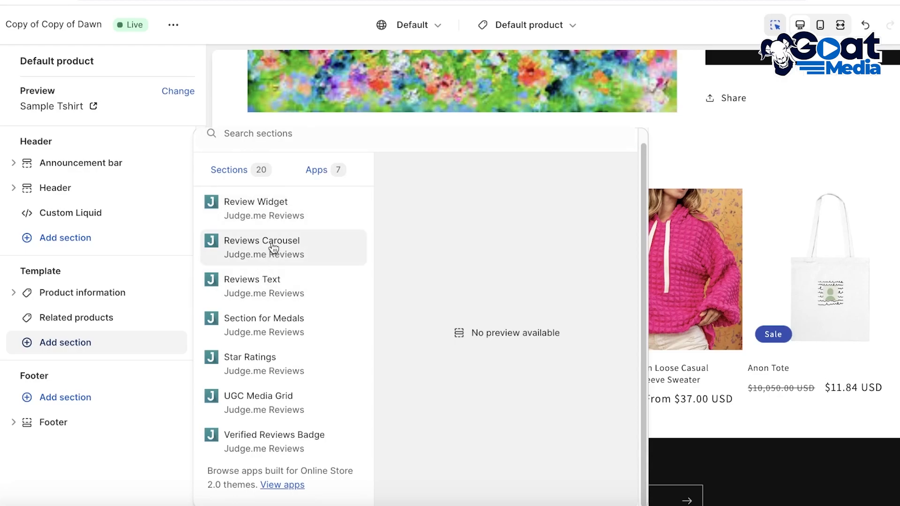
left_click(296, 227)
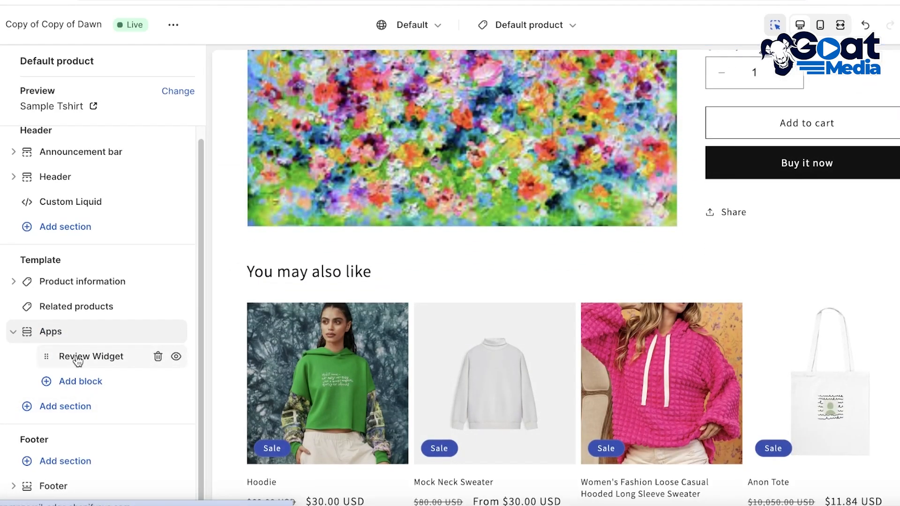
left_click_drag(80, 359, 17, 305)
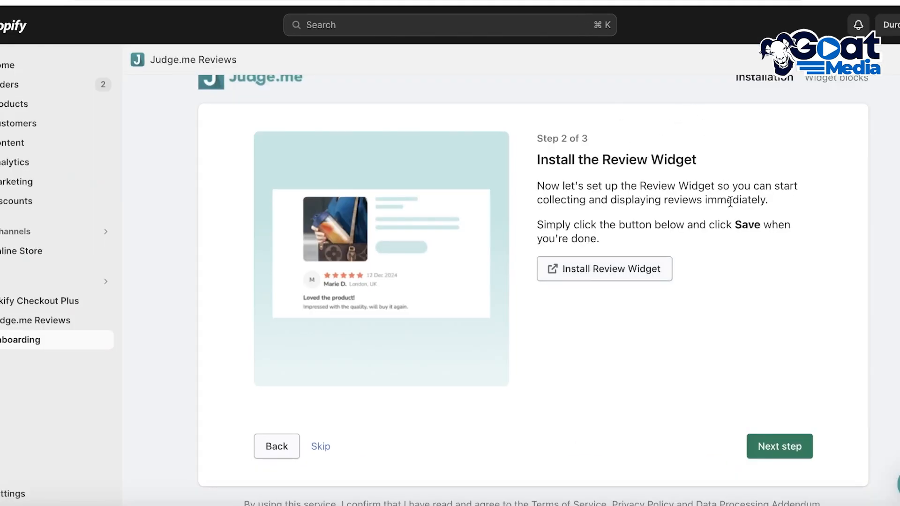
left_click(784, 453)
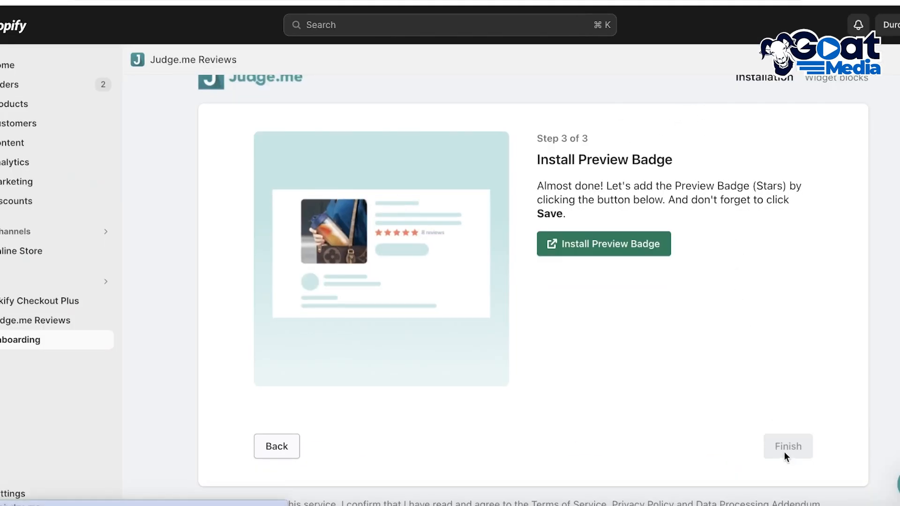
Install the Preview Badge as a Star Ratings block in the product template, reposition it in Product information, and finish the onboarding
left_click(592, 239)
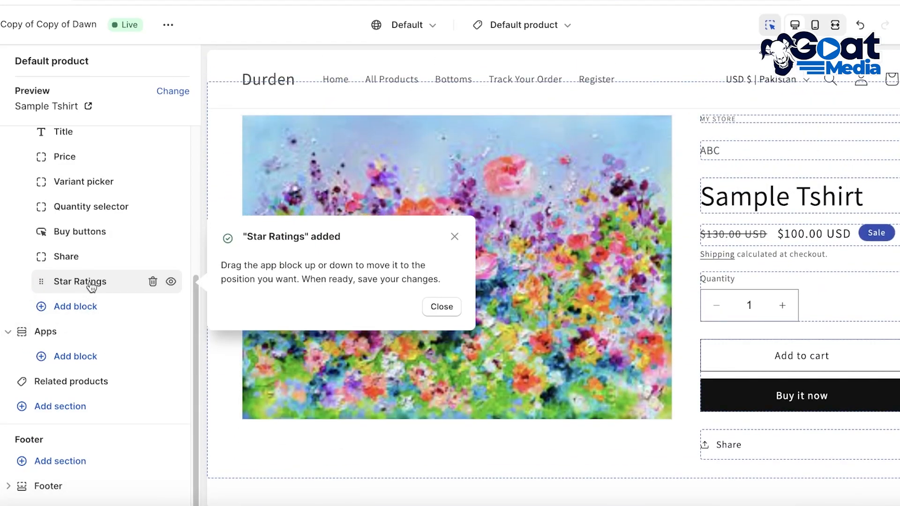
left_click_drag(91, 287, 72, 272)
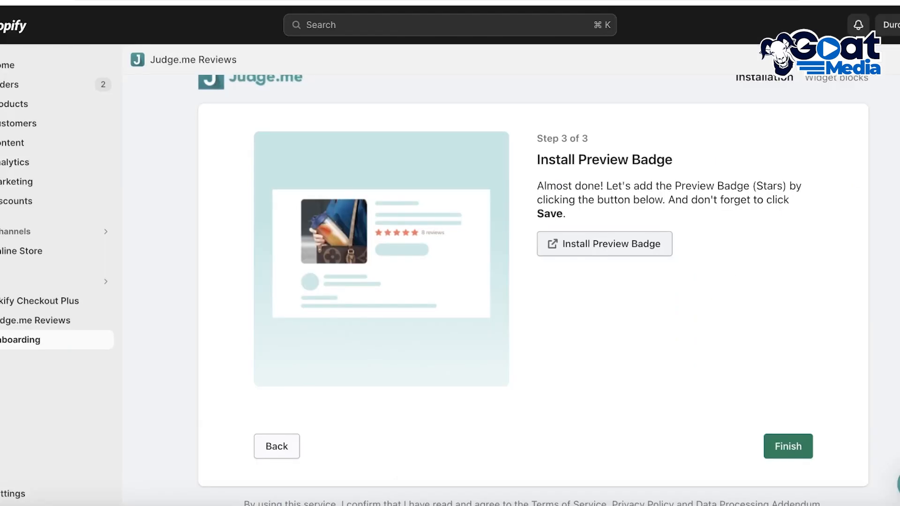
left_click(786, 452)
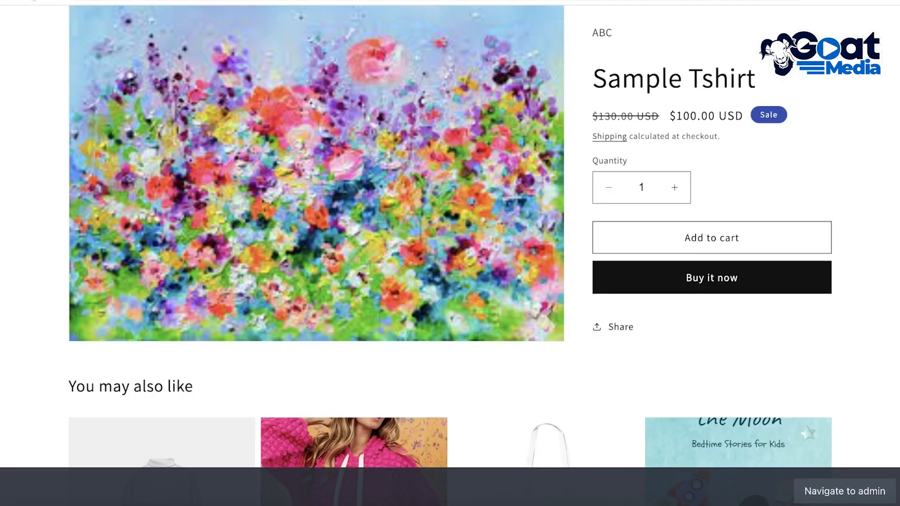
Reload the Sample Tshirt storefront page and check it for the star rating badge and the review widget
left_click(34, 1)
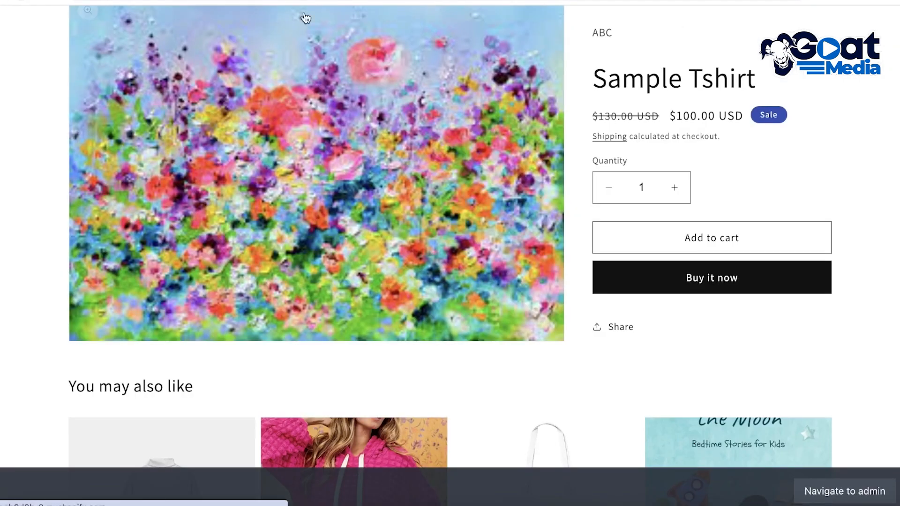
scroll(797, 93, "up", 1)
scroll(800, 97, "down", 5)
scroll(799, 97, "up", 7)
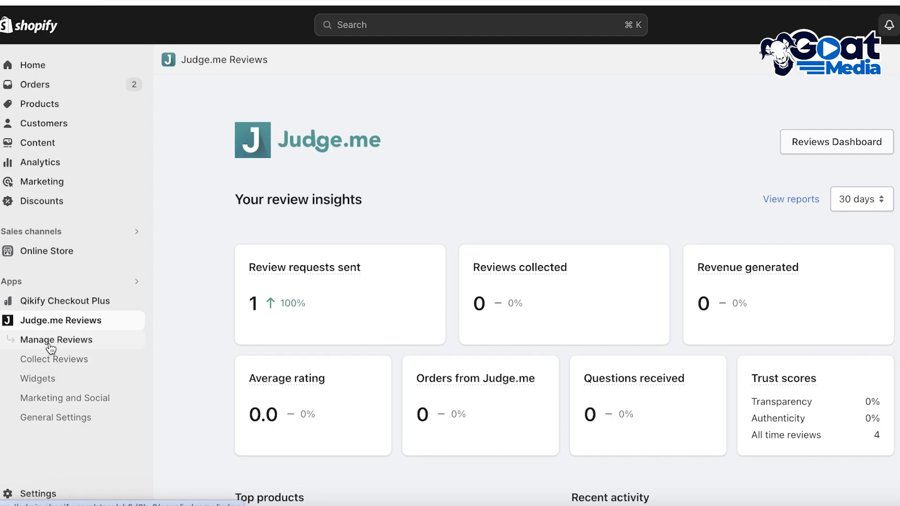
Open the Judge.me Widgets overview and look through the getting started, showcase reviews and badge widgets
left_click(35, 380)
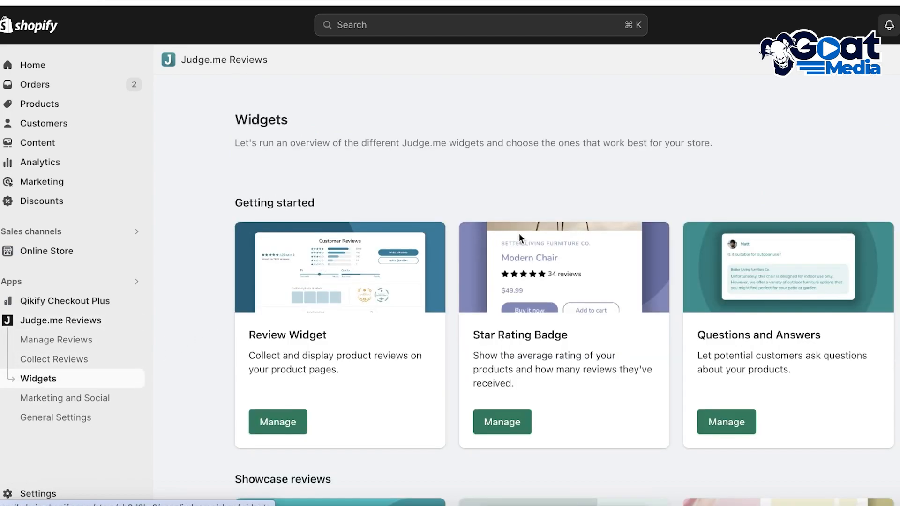
scroll(520, 231, "down", 1)
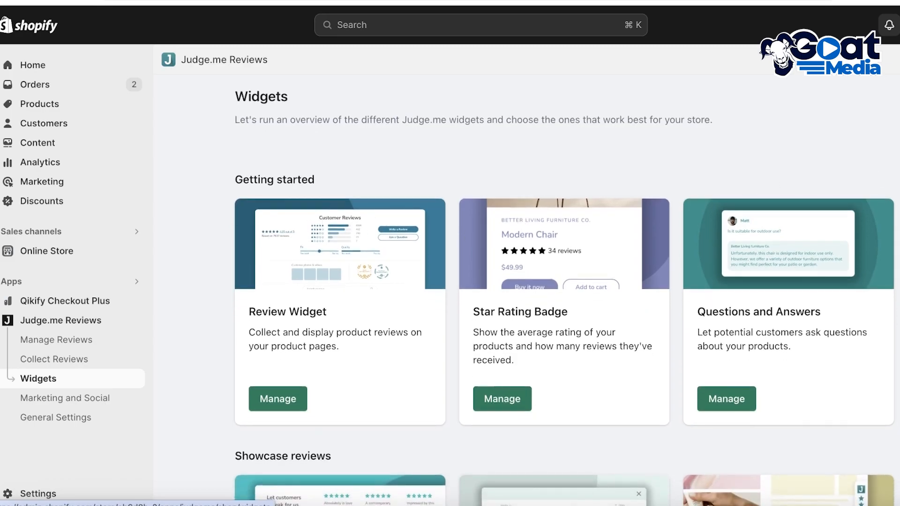
scroll(892, 178, "down", 6)
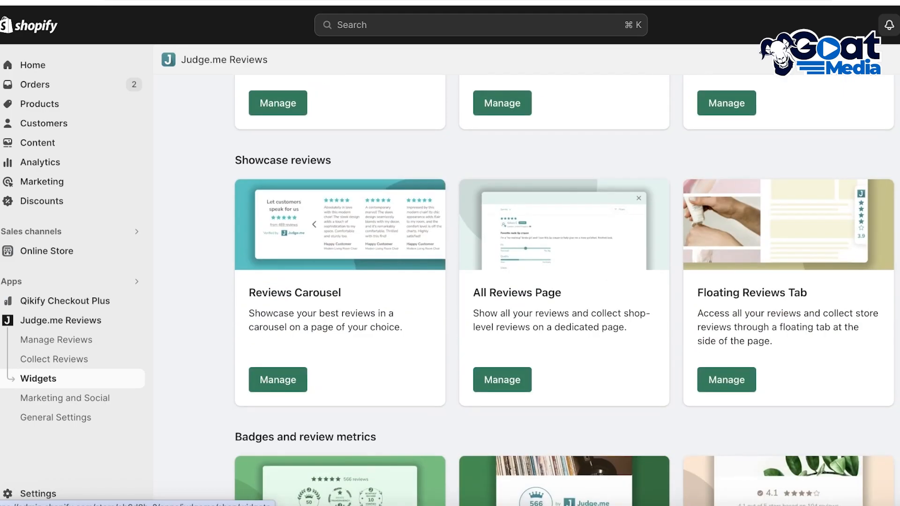
scroll(405, 250, "up", 6)
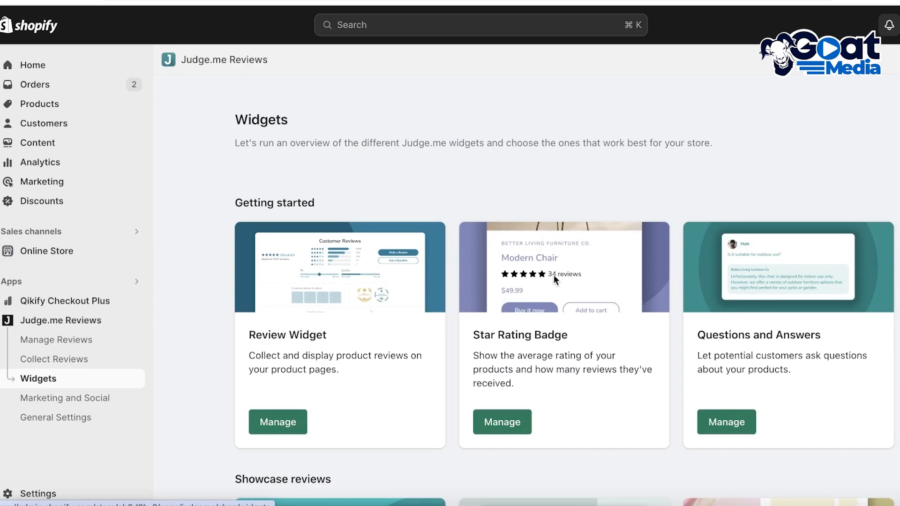
scroll(542, 276, "down", 6)
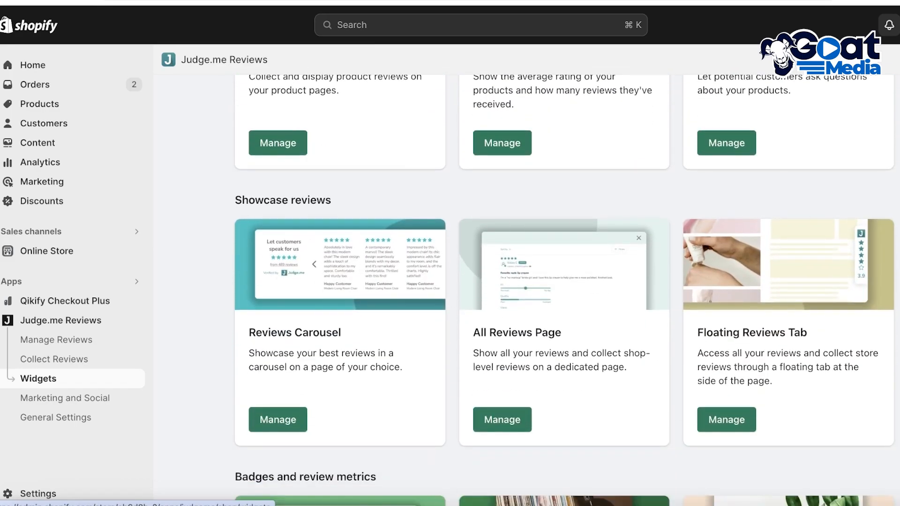
scroll(865, 211, "down", 5)
scroll(176, 307, "up", 8)
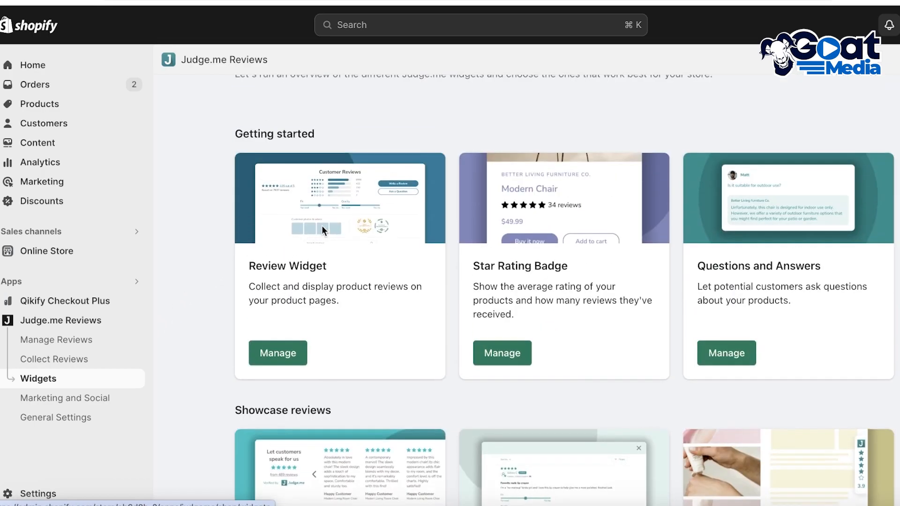
Open the Review Widget's settings and set its primary color to dark blue, #001A72
left_click(297, 354)
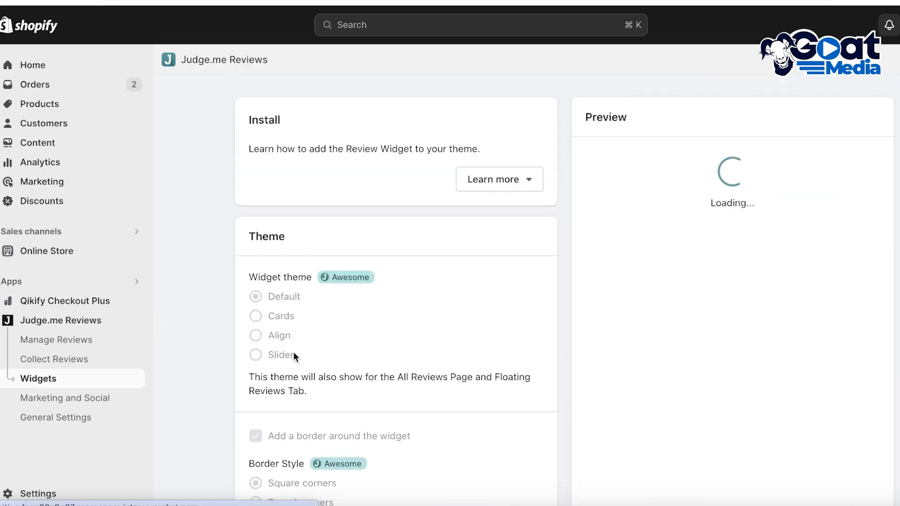
scroll(447, 229, "down", 8)
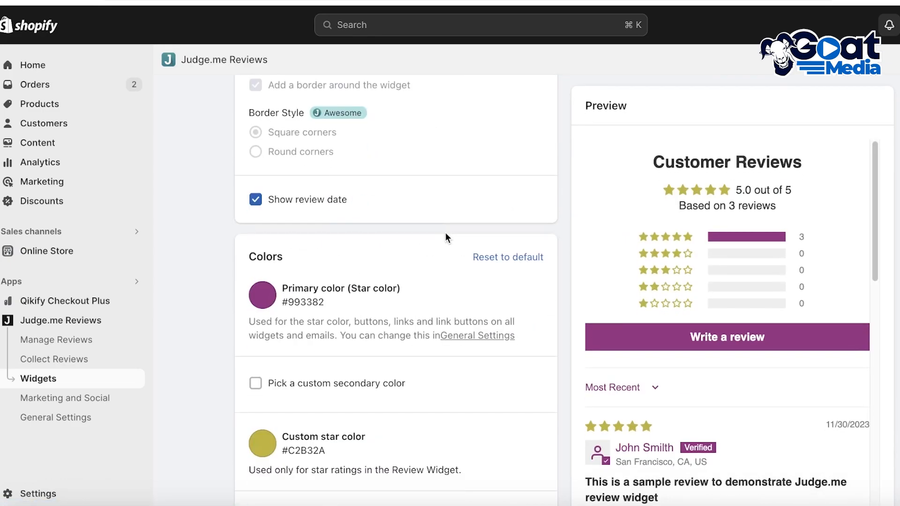
scroll(445, 233, "down", 1)
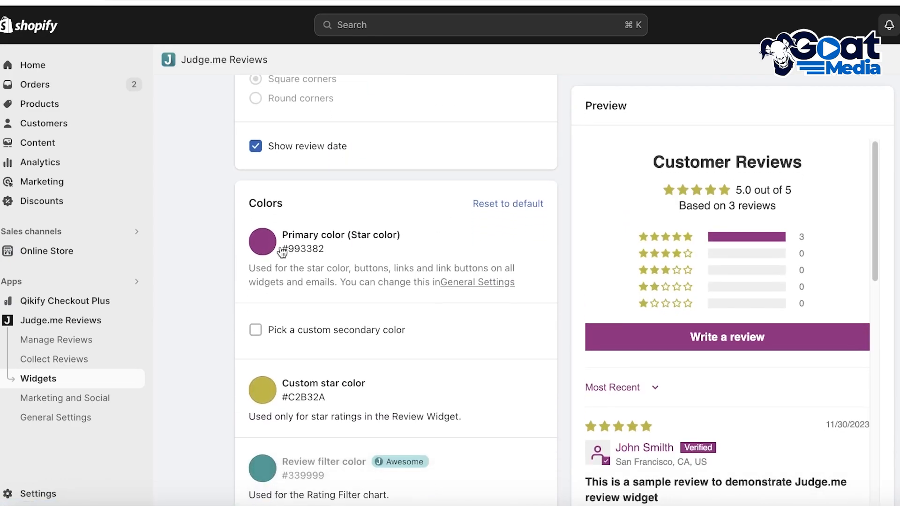
scroll(300, 238, "down", 1)
left_click(262, 218)
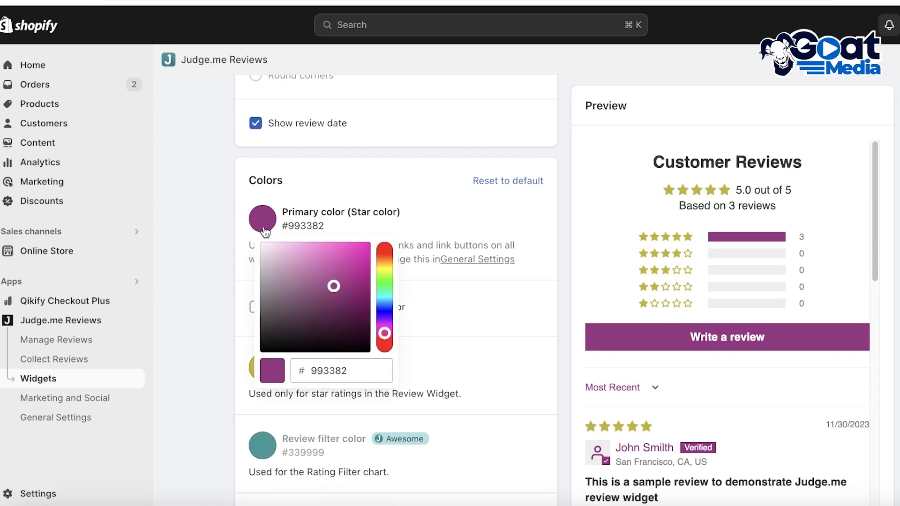
mouse_move(384, 295)
left_mouse_down()
mouse_move(383, 256)
mouse_move(389, 329)
mouse_move(347, 320)
mouse_move(385, 326)
mouse_move(385, 316)
mouse_move(391, 334)
mouse_move(372, 239)
left_mouse_up()
left_click(267, 224)
left_click_drag(384, 332, 396, 307)
left_click_drag(346, 281, 368, 303)
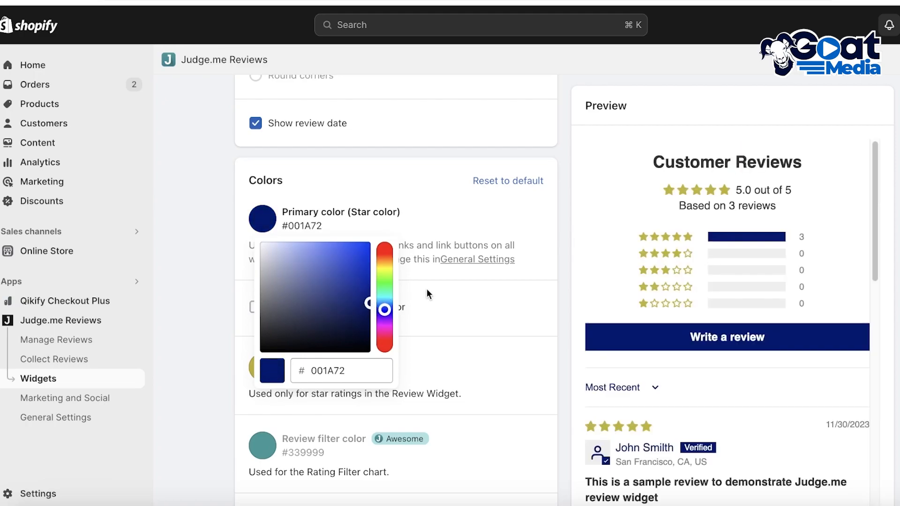
left_click(441, 286)
Switch the option allowing reviewers to upload photos off and back on in the Review Widget settings
scroll(412, 300, "down", 3)
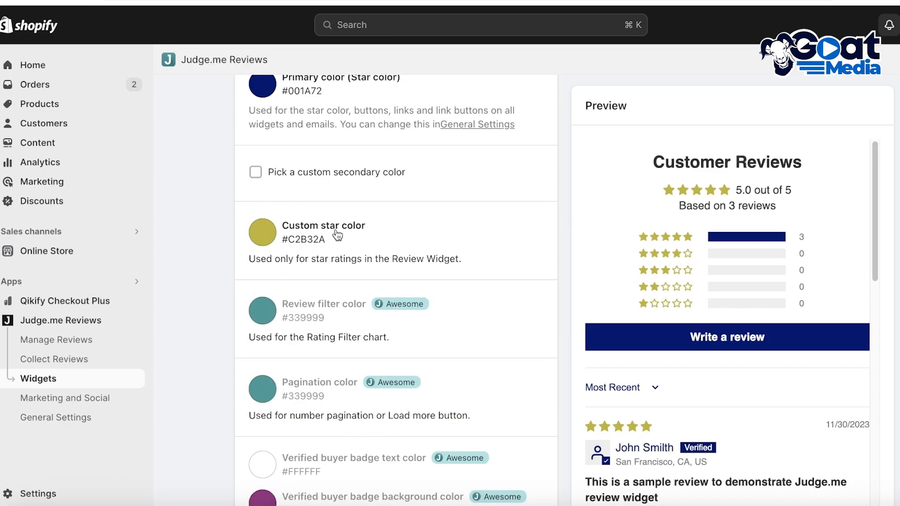
scroll(281, 244, "down", 2)
scroll(270, 264, "down", 7)
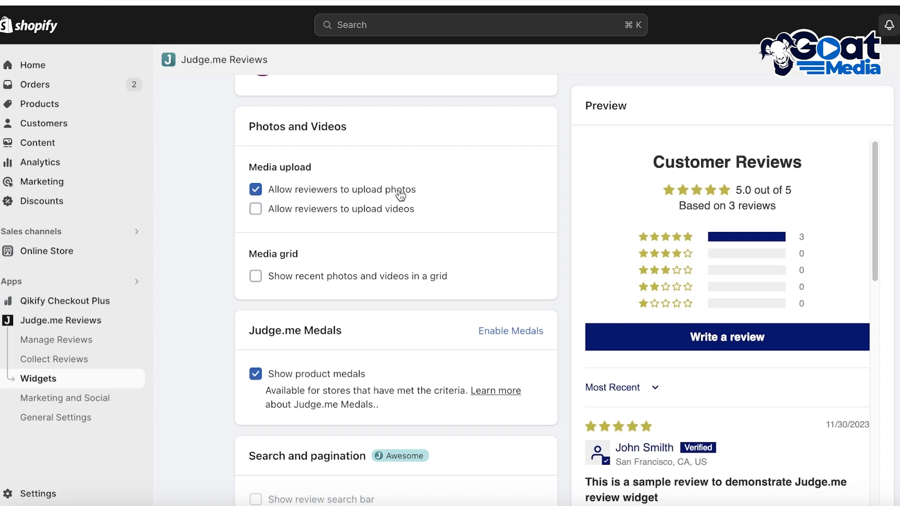
left_click(255, 190)
scroll(291, 230, "down", 5)
scroll(291, 229, "up", 6)
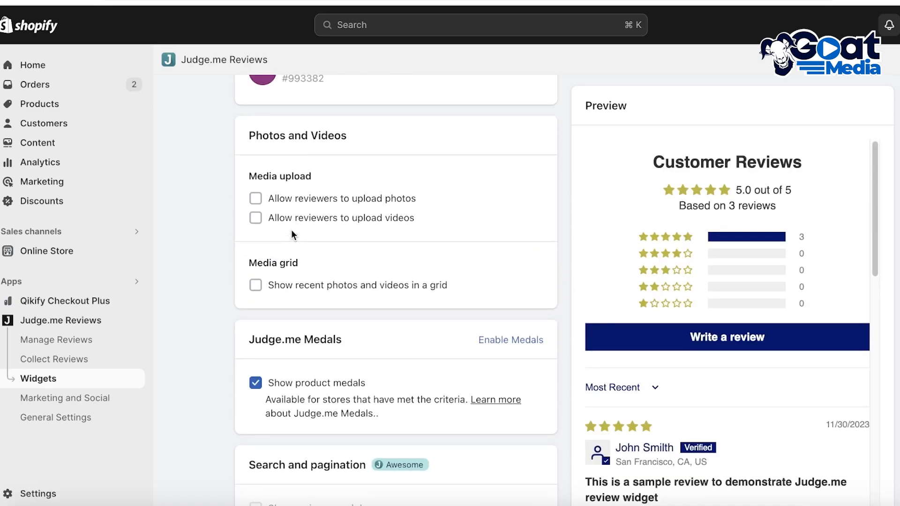
scroll(280, 228, "down", 1)
left_click(255, 198)
Look through the remaining Review Widget settings, including medals, search and pagination, social sharing, review source and custom forms
scroll(365, 258, "down", 1)
scroll(366, 260, "down", 2)
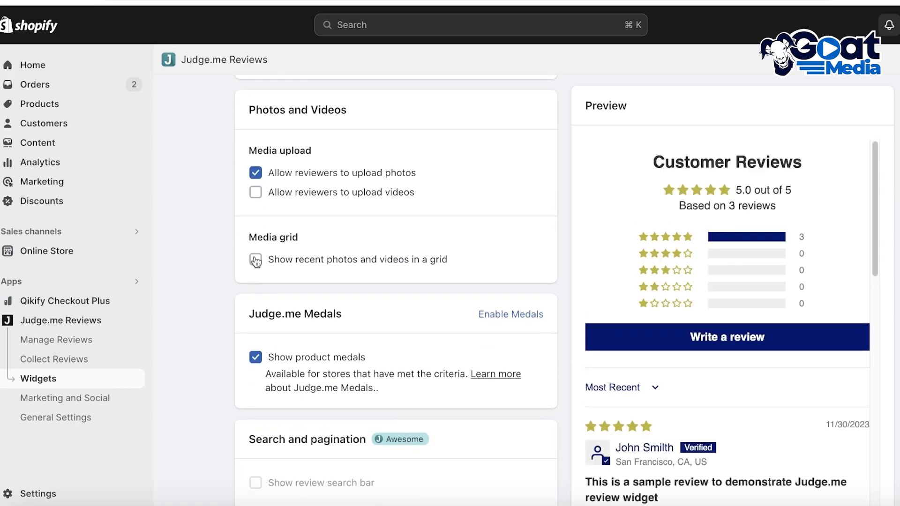
scroll(417, 231, "down", 15)
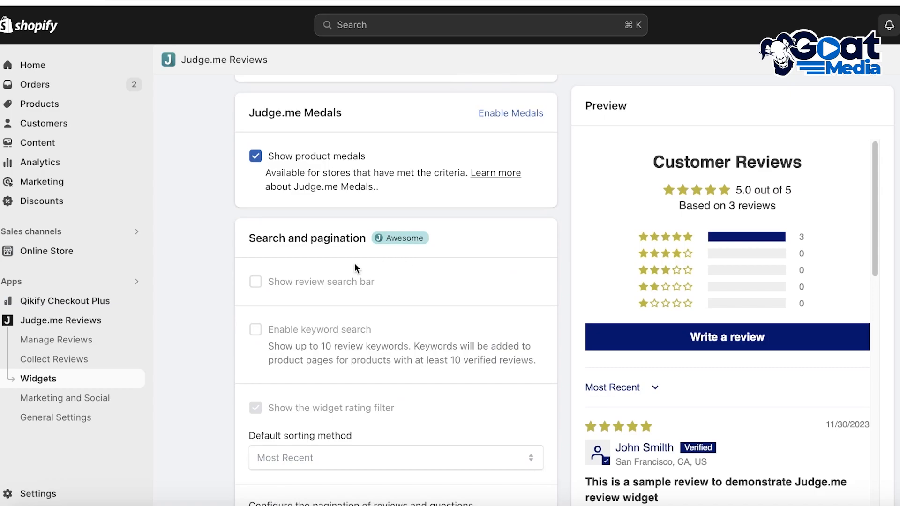
scroll(355, 263, "down", 8)
scroll(347, 272, "up", 9)
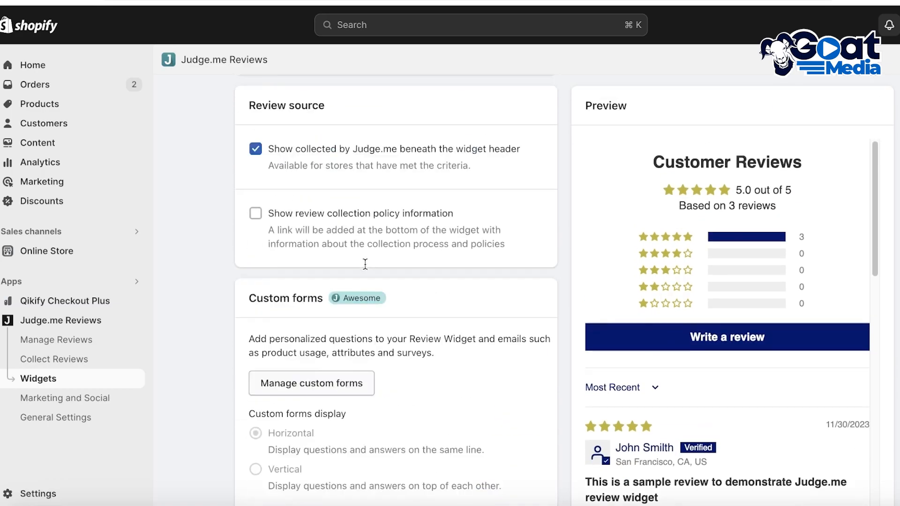
scroll(361, 346, "down", 1)
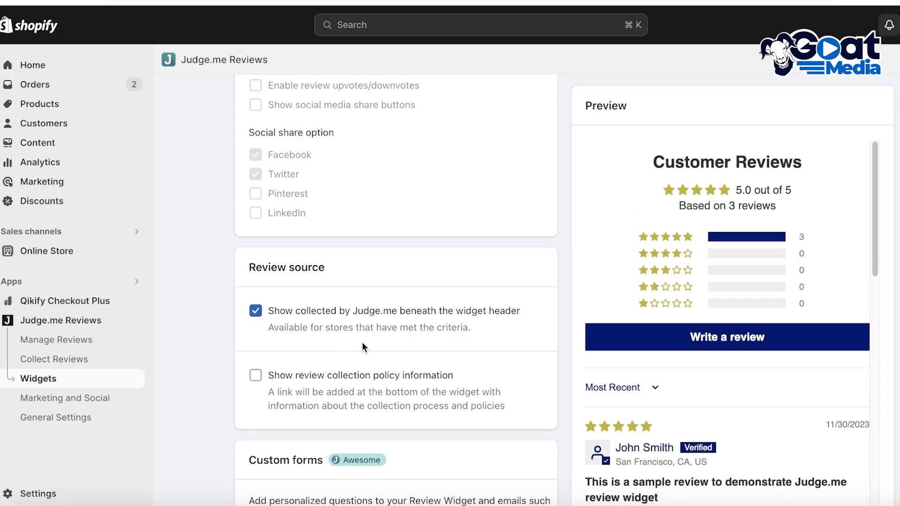
scroll(362, 347, "down", 5)
scroll(362, 328, "up", 20)
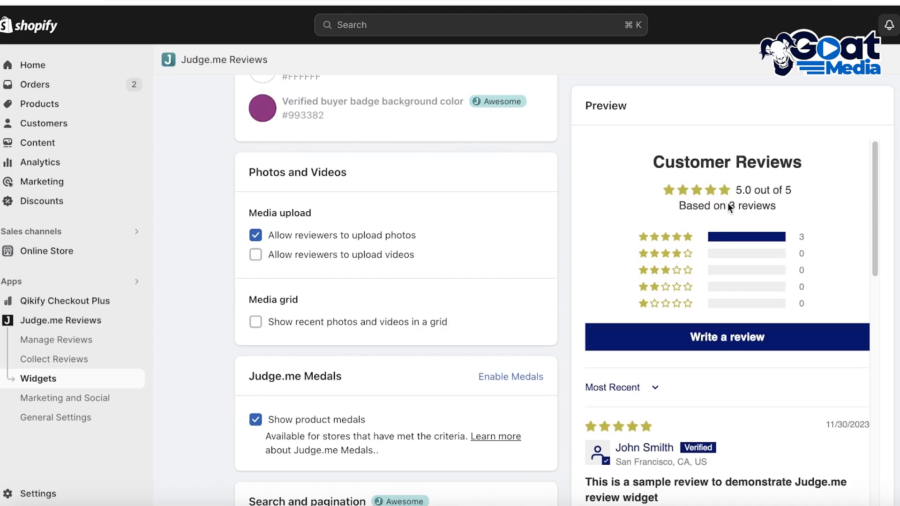
Stay on the Review Widget page instead of leaving for Marketing and Social, and save the widget changes
left_click(53, 402)
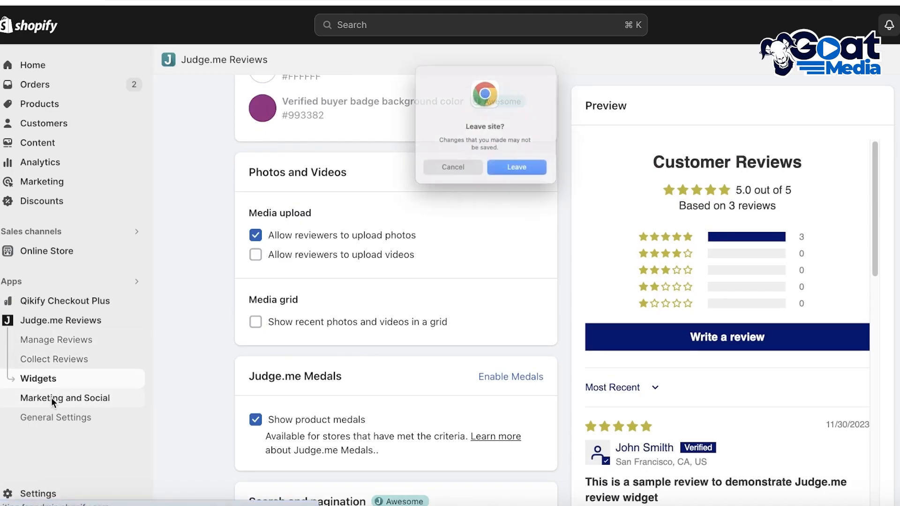
left_click(462, 177)
scroll(797, 209, "up", 2)
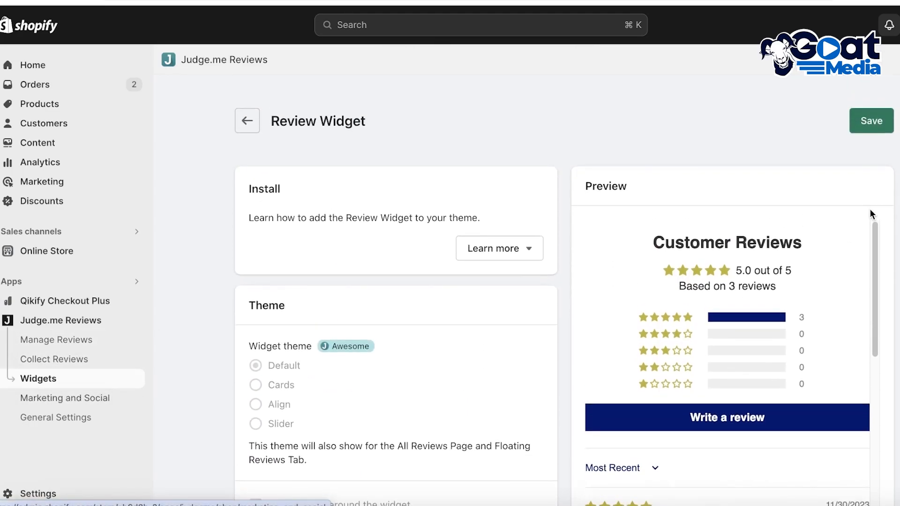
left_click(872, 121)
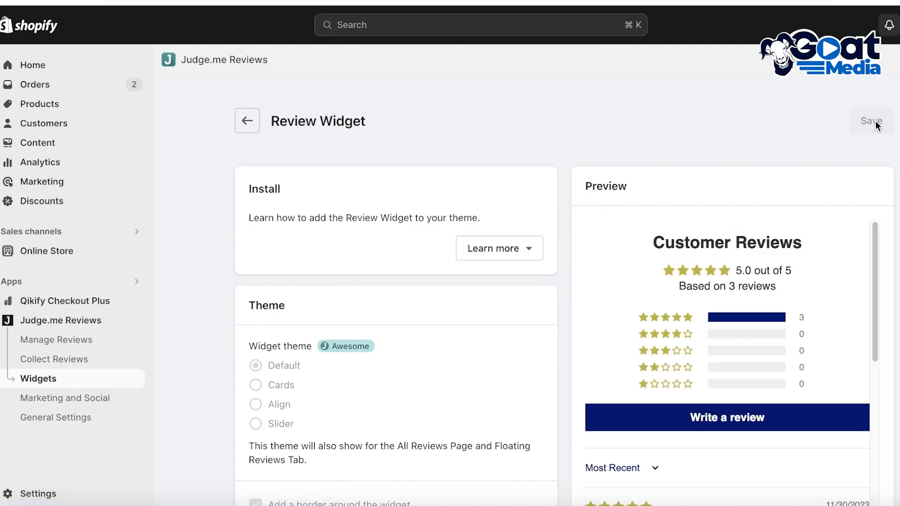
Leave the Review Widget page for Marketing and Social and look through the Referrals, Coupons and More sections
left_click(112, 402)
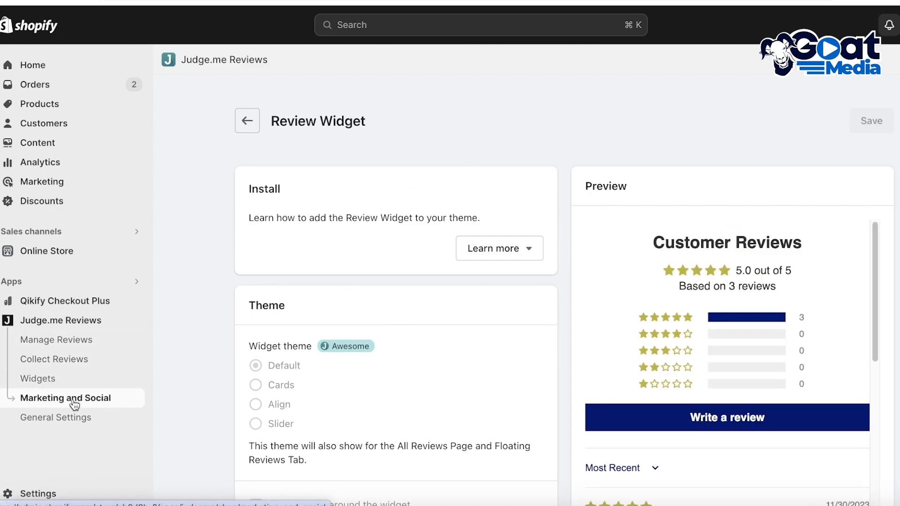
scroll(265, 356, "down", 10)
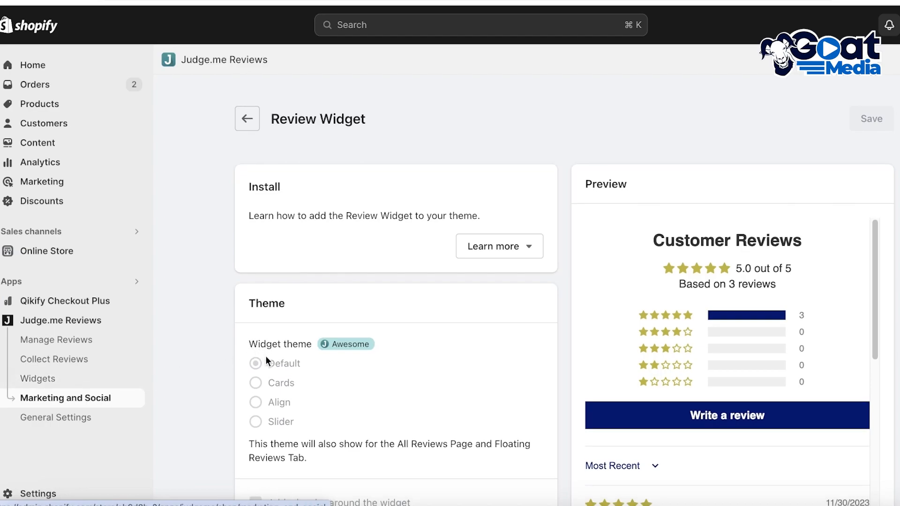
scroll(266, 352, "up", 10)
left_click(247, 120)
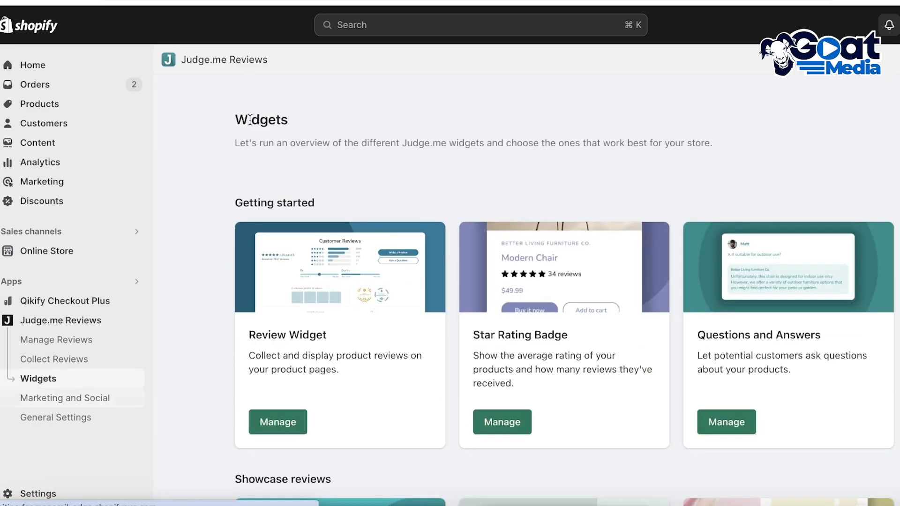
left_click(18, 399)
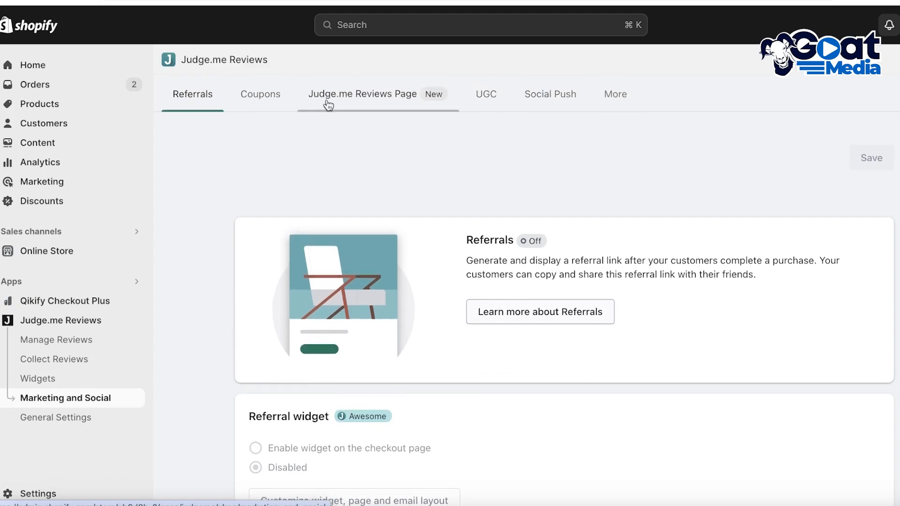
left_click(251, 95)
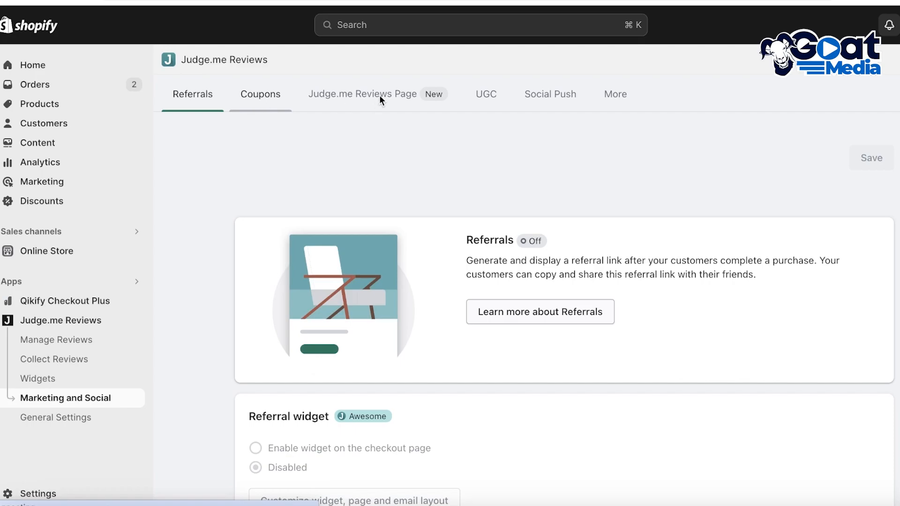
left_click(614, 96)
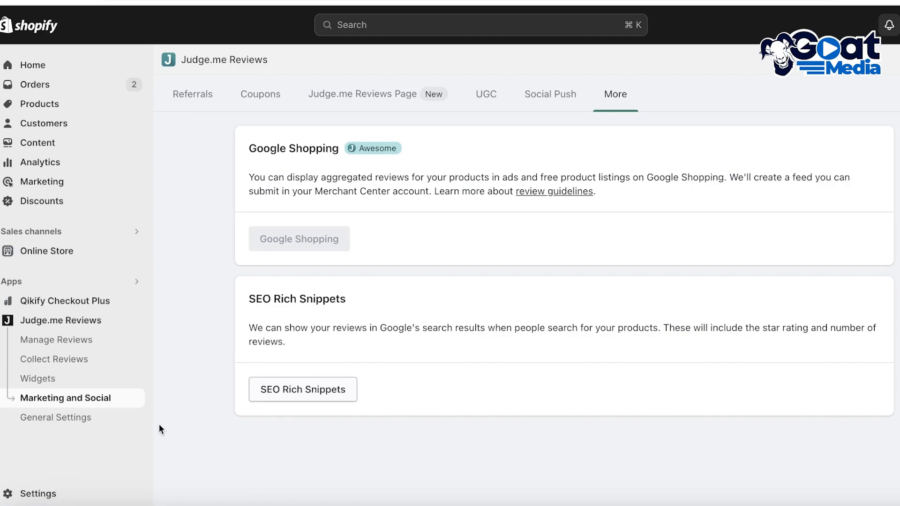
Look through the account section of Judge.me's general settings, including language, date format and installation options
left_click(77, 423)
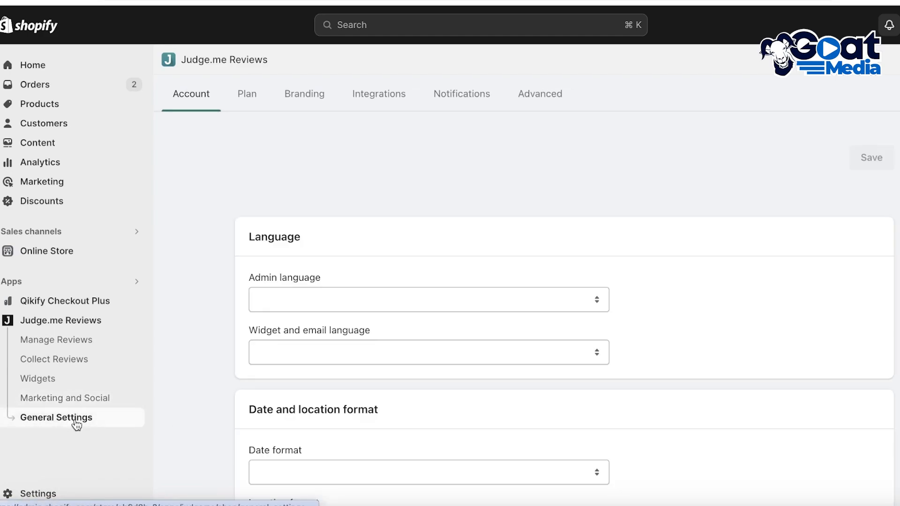
scroll(375, 220, "down", 3)
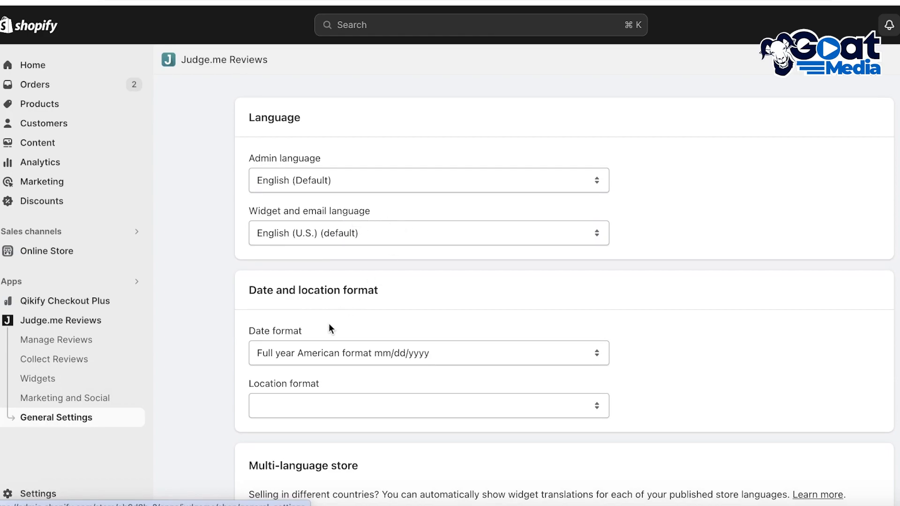
scroll(330, 218, "up", 3)
scroll(330, 218, "down", 6)
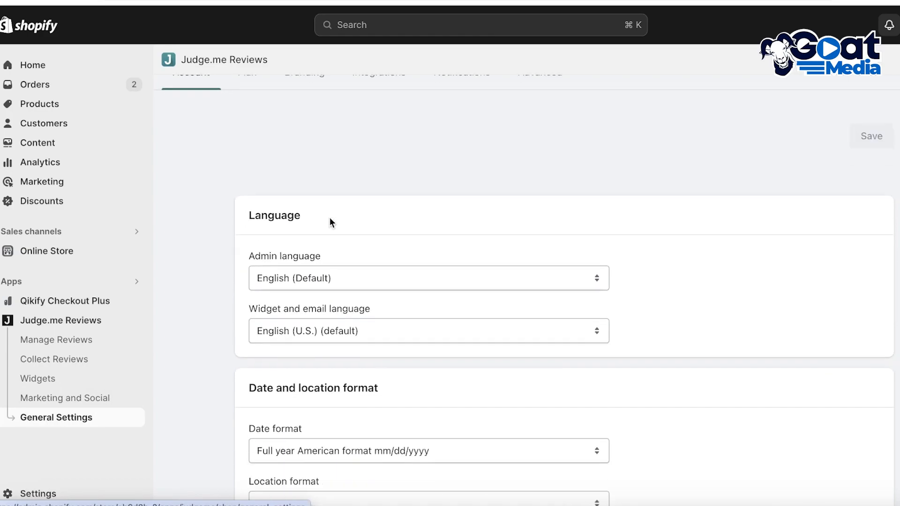
scroll(330, 218, "up", 6)
scroll(361, 228, "up", 1)
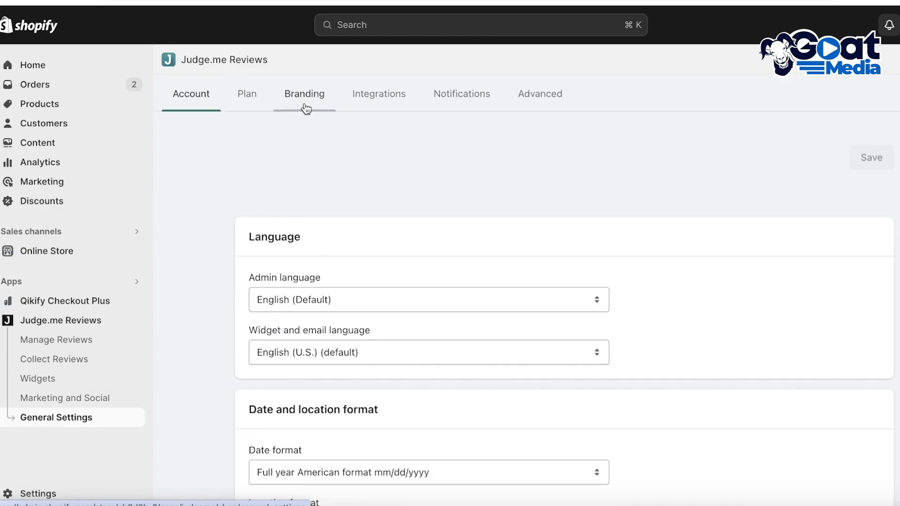
scroll(514, 195, "down", 10)
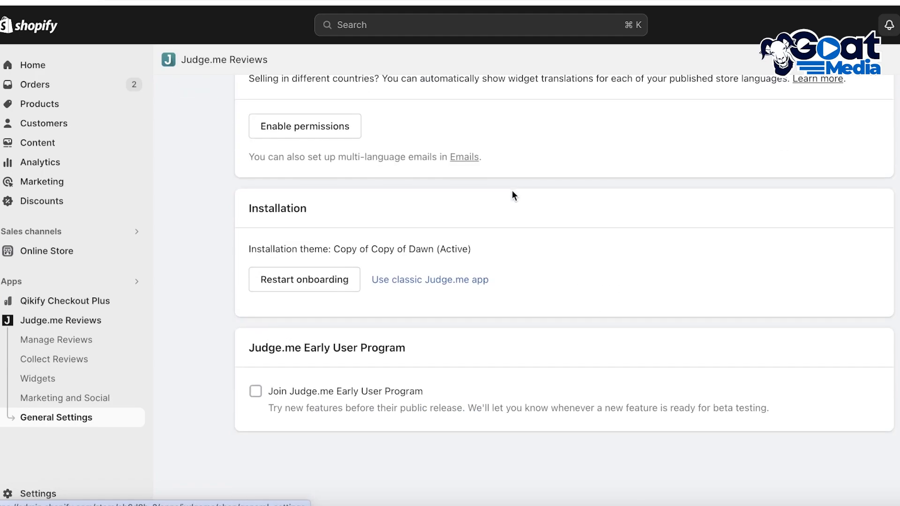
View the online store and look through the Anon Tote product page for its star rating and customer reviews
left_click(57, 321)
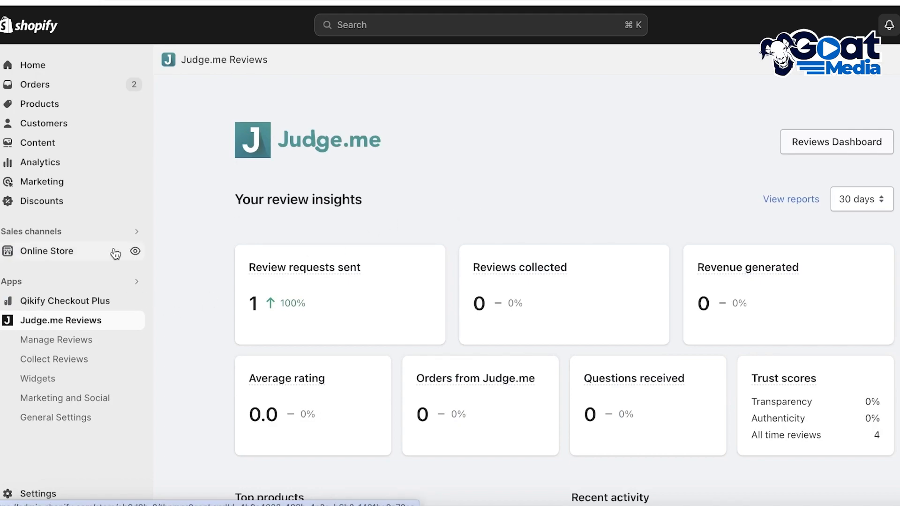
left_click(134, 249)
scroll(715, 199, "down", 10)
scroll(173, 94, "up", 1)
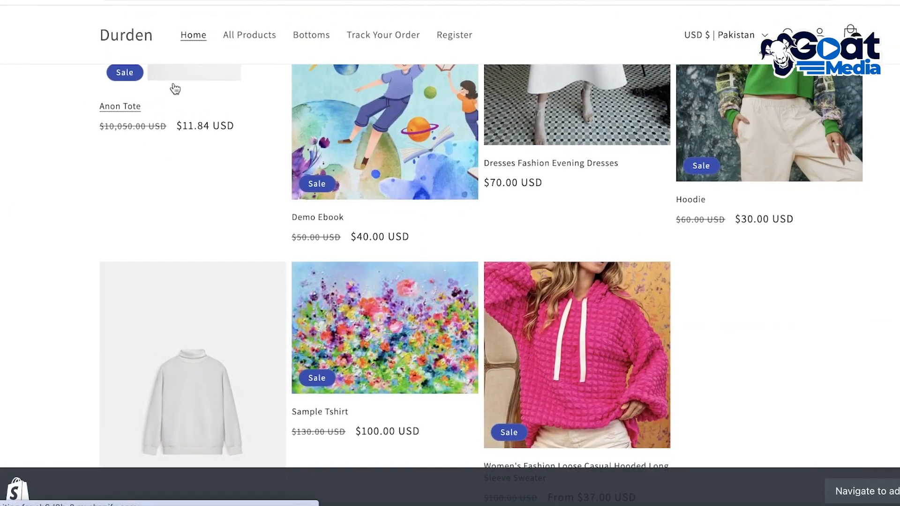
left_click(172, 89)
scroll(589, 171, "down", 3)
scroll(831, 125, "up", 4)
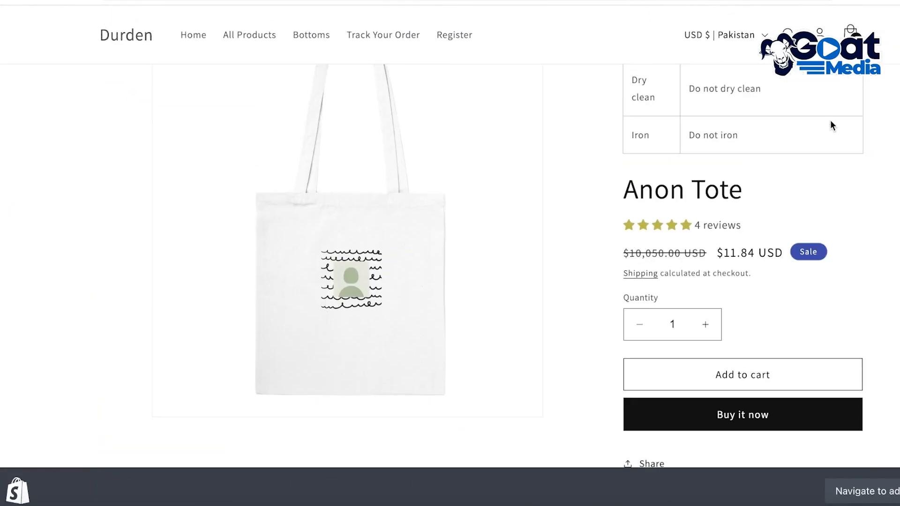
scroll(672, 202, "up", 2)
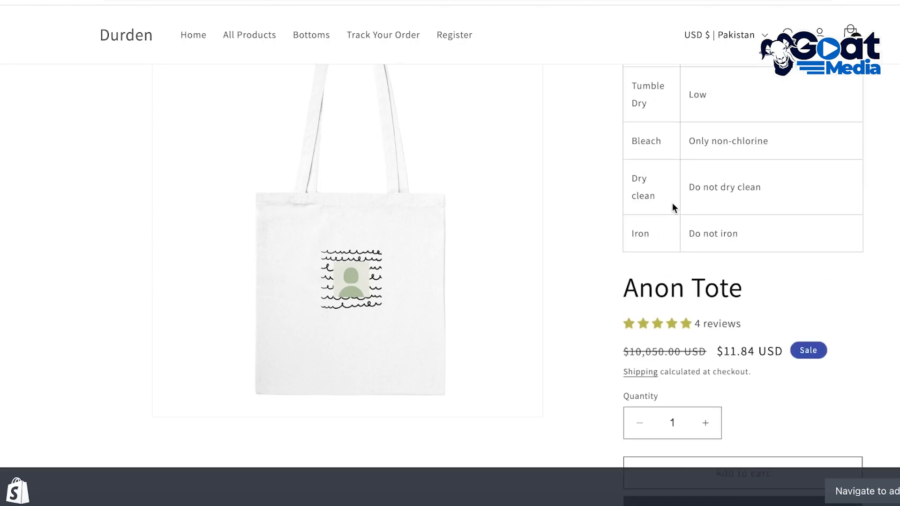
scroll(672, 203, "down", 14)
scroll(672, 203, "up", 12)
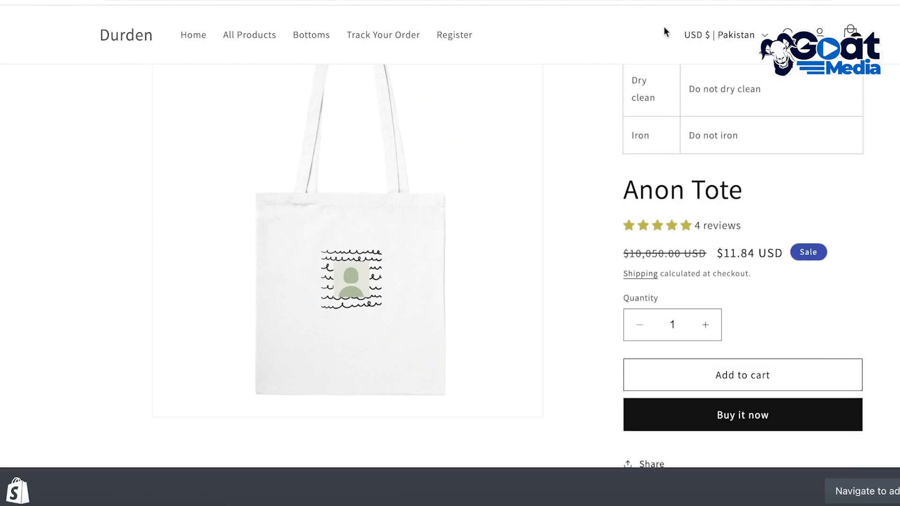
scroll(675, 61, "up", 5)
Browse all the store's products and examine the Sample Tshirt page for review widgets
left_click(231, 69)
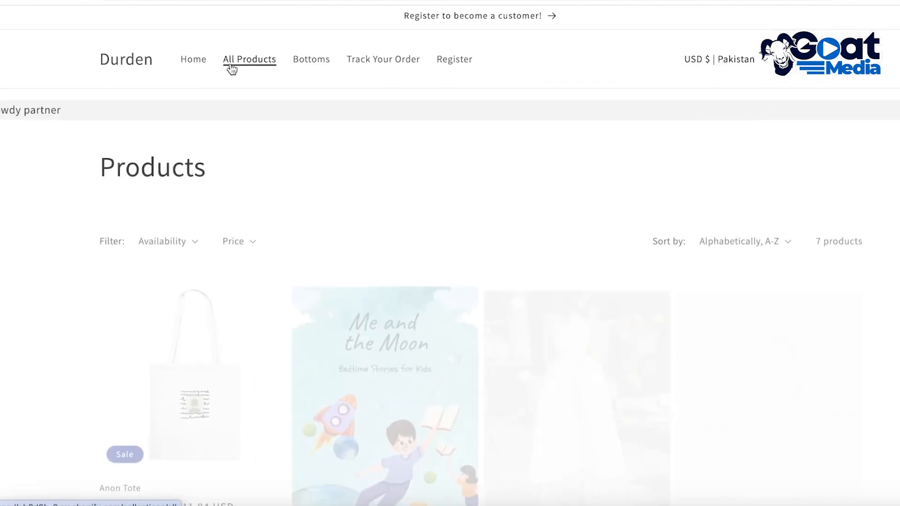
scroll(274, 66, "down", 10)
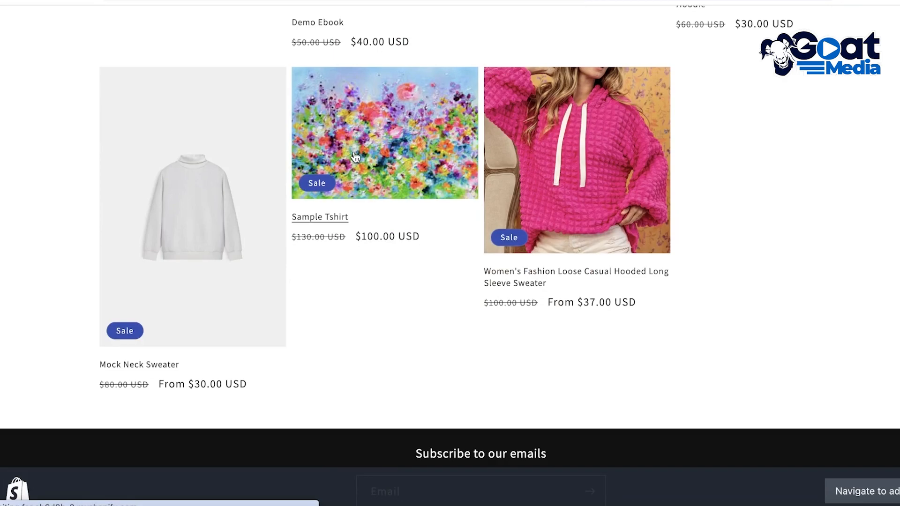
left_click(336, 166)
scroll(364, 165, "down", 3)
scroll(783, 159, "down", 3)
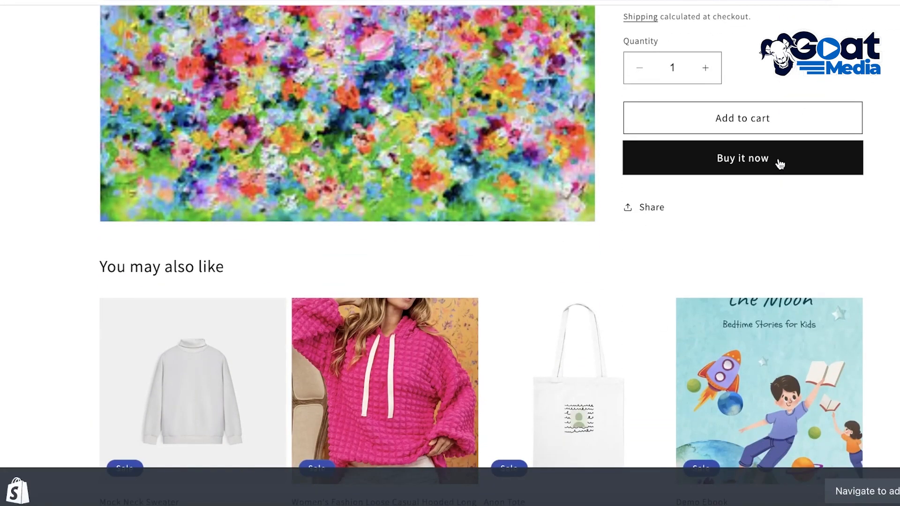
scroll(780, 161, "up", 6)
Examine the Hoodie product page in the online store for review widgets
left_click(55, 1)
scroll(749, 197, "up", 6)
left_click(779, 156)
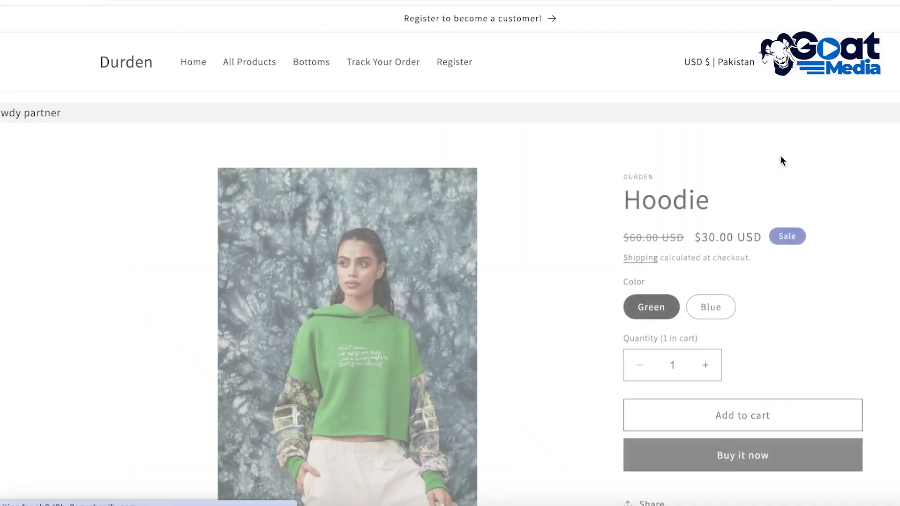
scroll(708, 147, "down", 5)
scroll(825, 160, "up", 6)
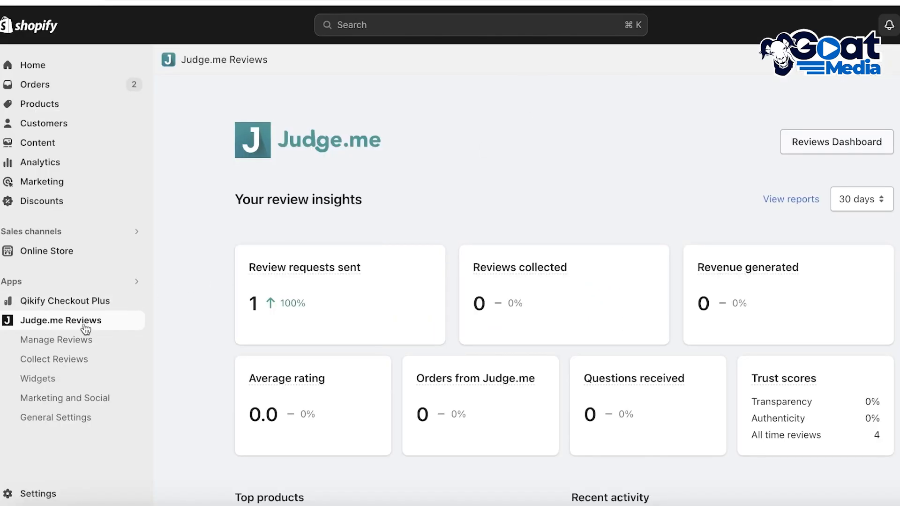
In Judge.me's Manage Reviews, select the three most recent Anon Tote reviews and publish them
scroll(548, 253, "down", 6)
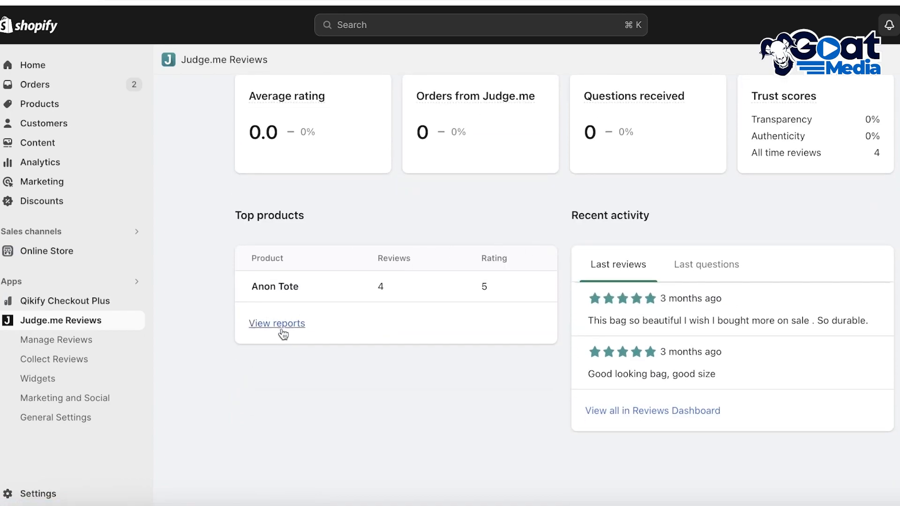
left_click(56, 345)
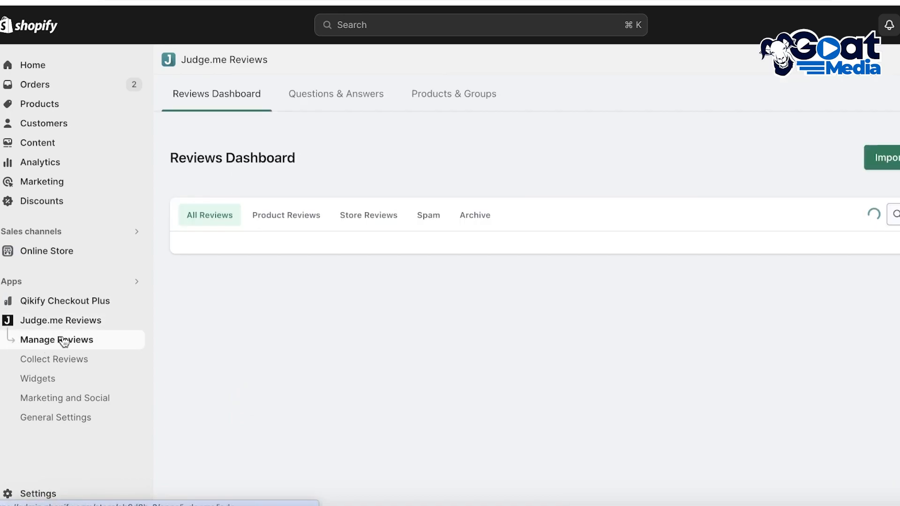
scroll(458, 207, "down", 3)
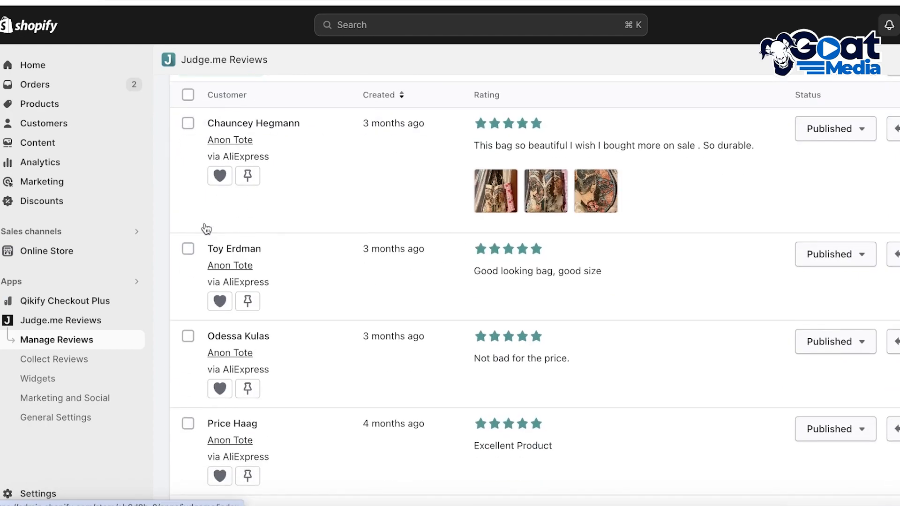
left_click(188, 124)
left_click(188, 249)
left_click(188, 338)
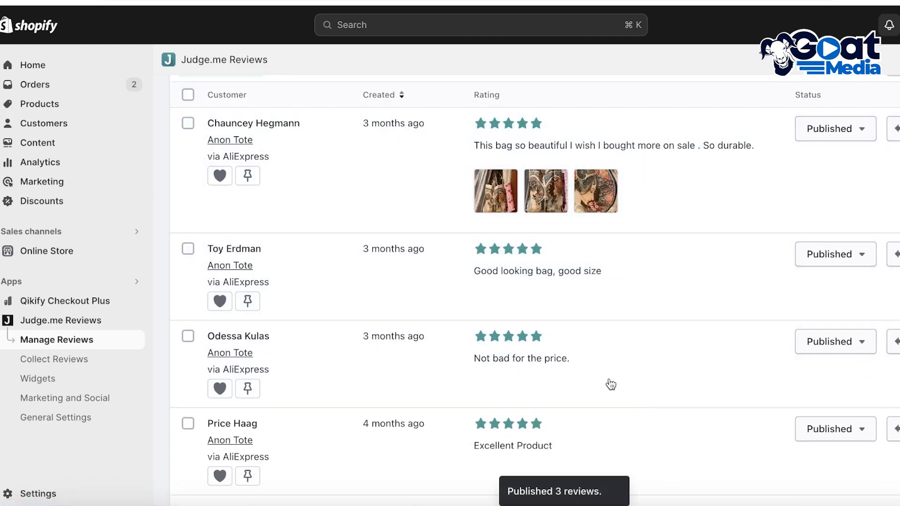
View the Anon Tote product page from its review entry, check it for reviews and return to the Reviews Dashboard
left_click(239, 270)
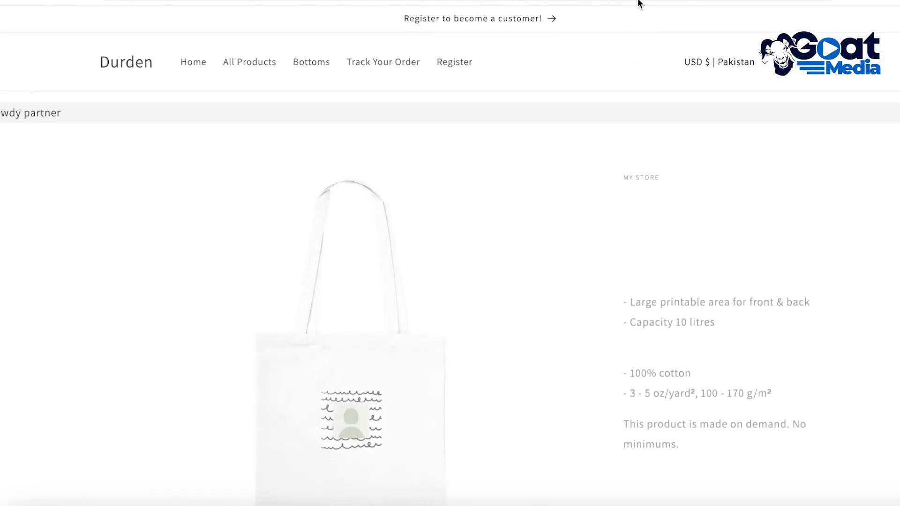
scroll(701, 117, "down", 3)
scroll(696, 168, "down", 15)
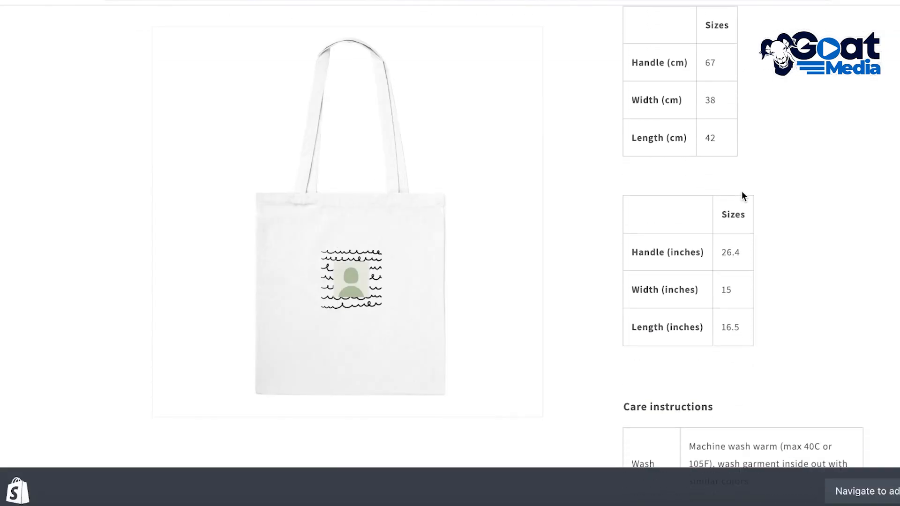
scroll(741, 195, "up", 6)
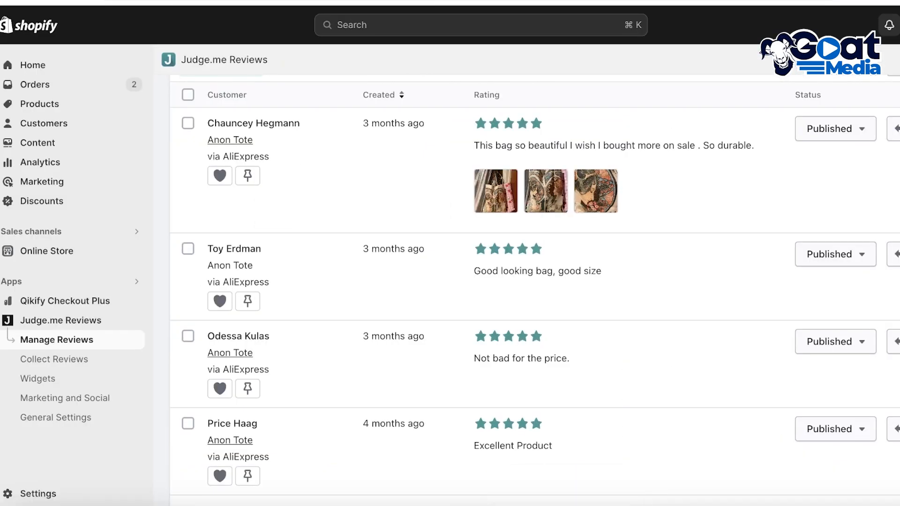
scroll(693, 229, "up", 3)
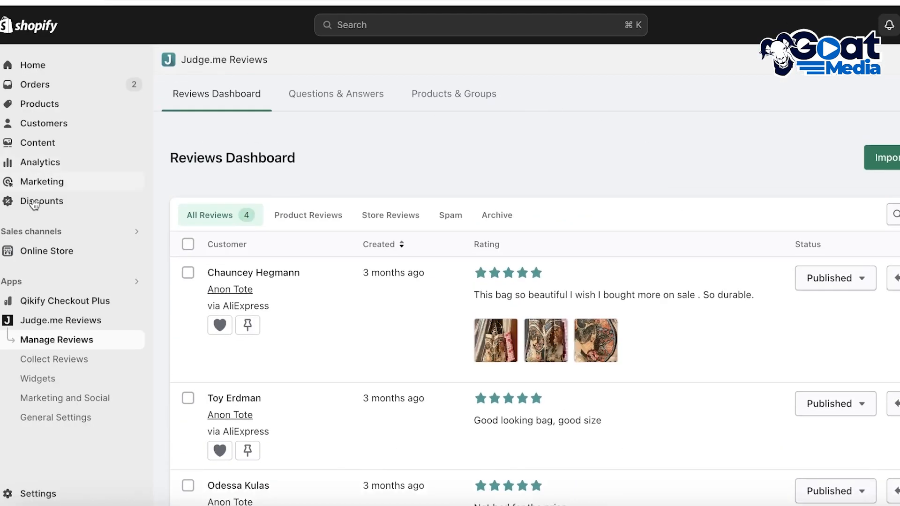
Open the current Copy of Copy of Dawn theme for customizing and go to the Anon Tote product page
left_click(71, 254)
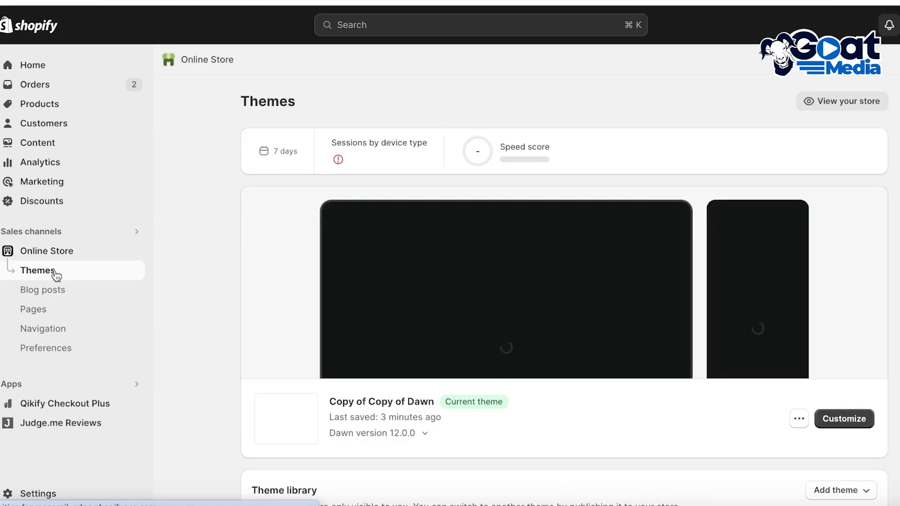
left_click(841, 418)
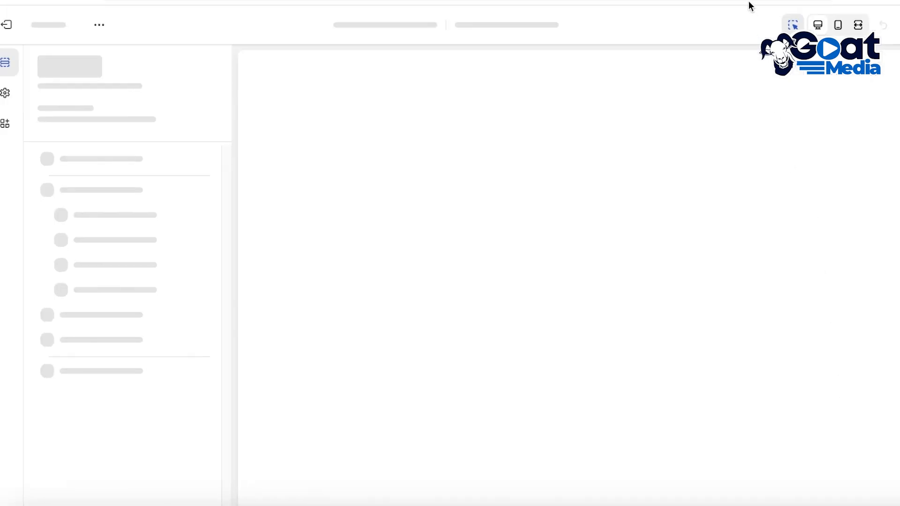
scroll(766, 193, "down", 6)
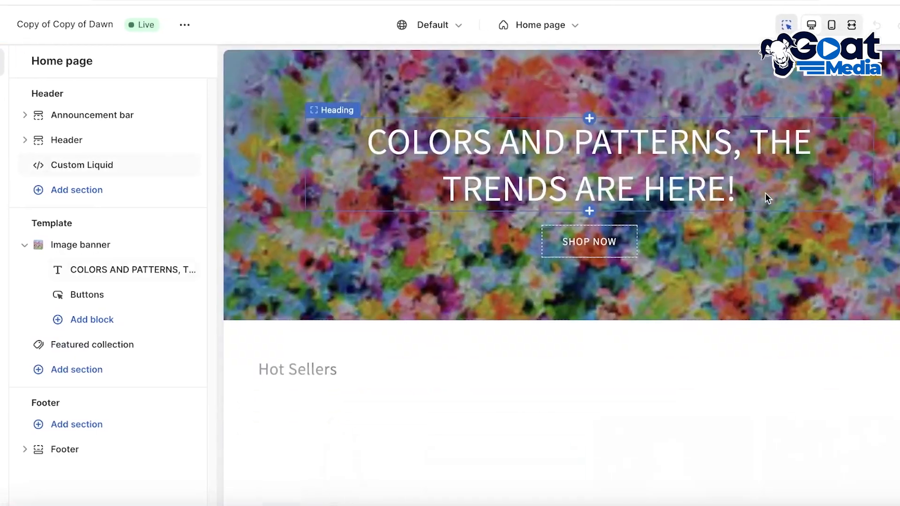
left_click(340, 315)
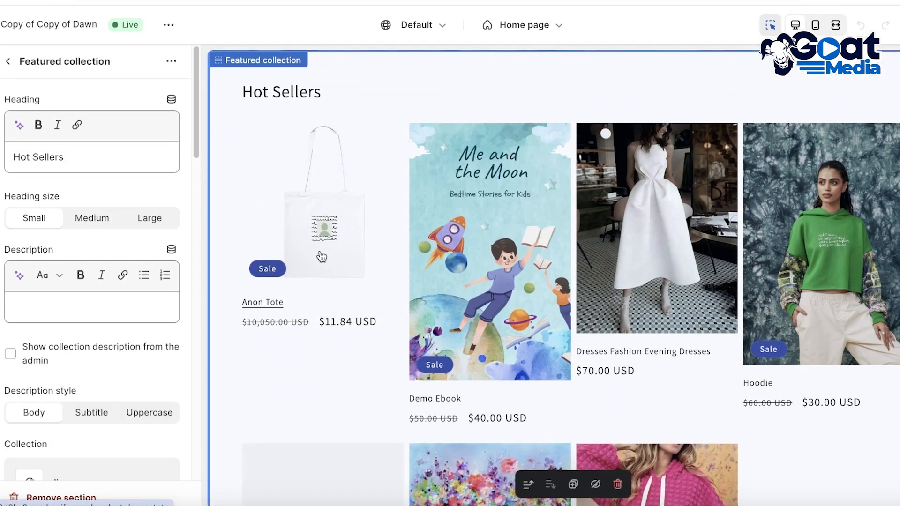
left_click(320, 253)
scroll(876, 257, "down", 3)
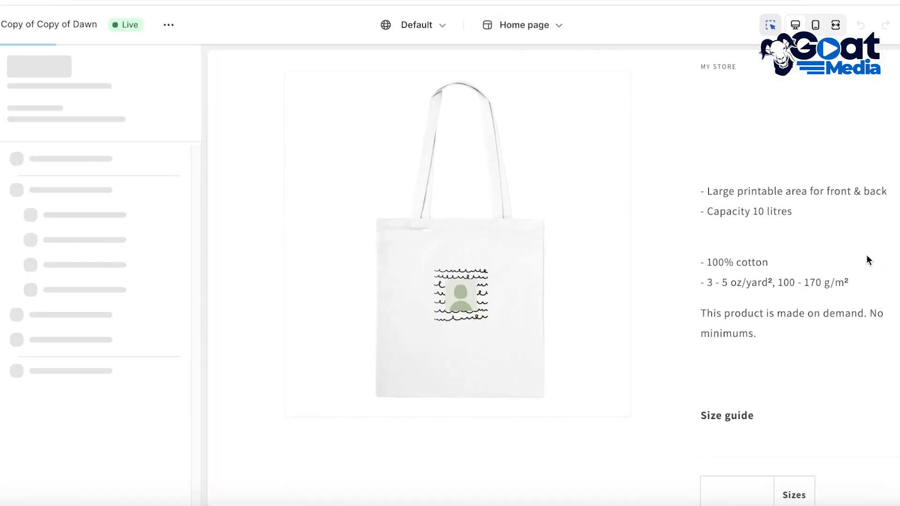
scroll(854, 246, "down", 6)
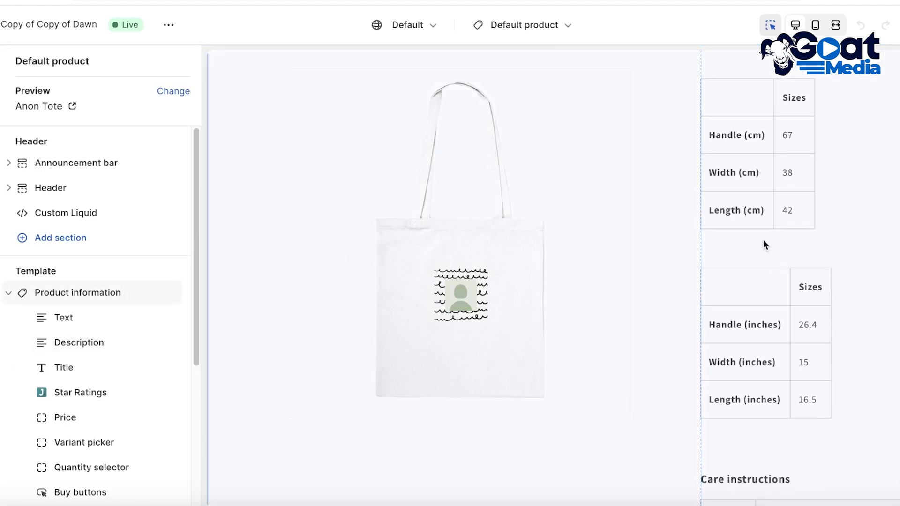
Add the Judge.me Review Widget block to the Apps section of the default product template
scroll(68, 345, "down", 3)
scroll(74, 335, "down", 2)
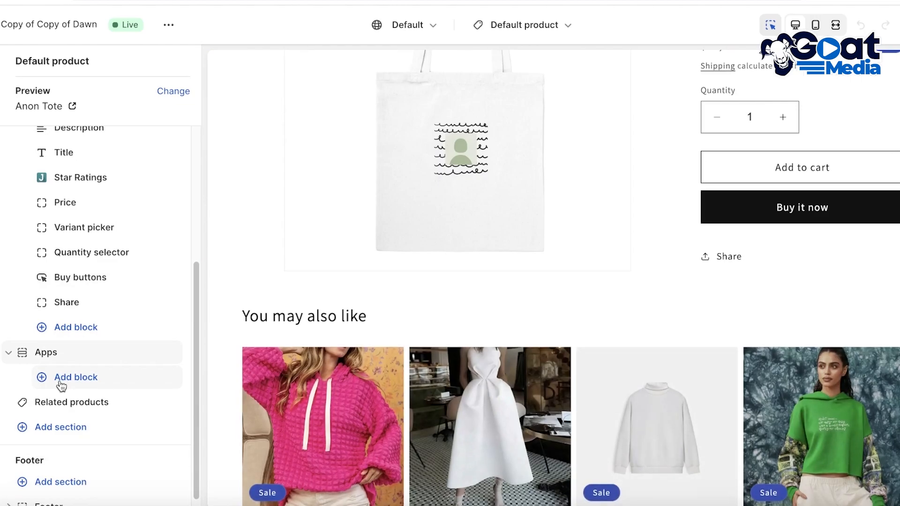
left_click(61, 385)
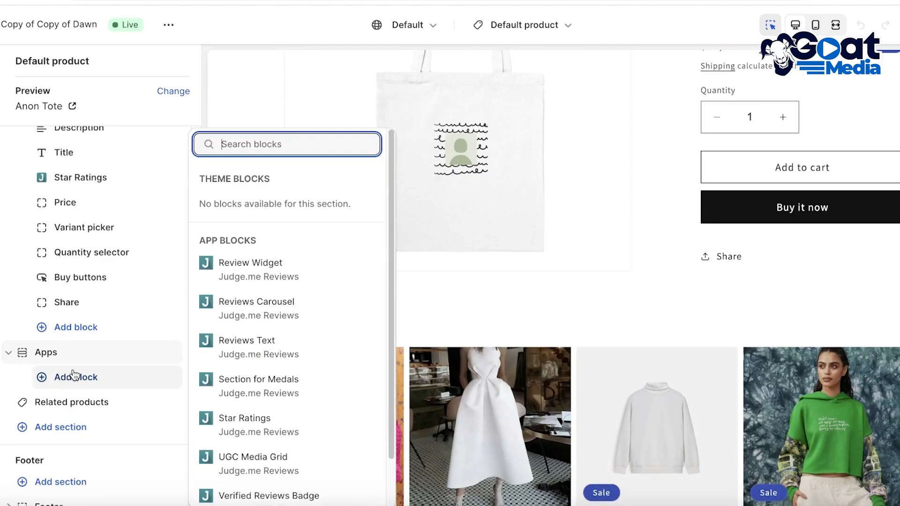
left_click(298, 269)
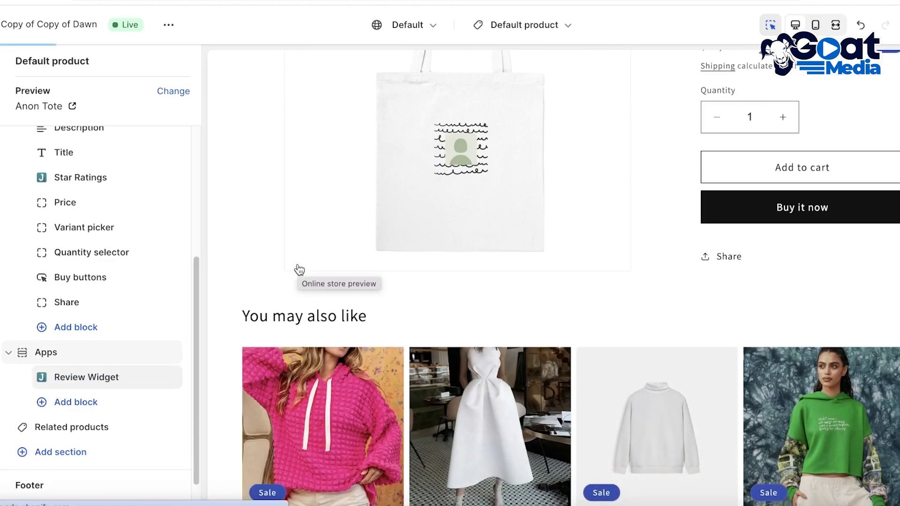
Save the Review Widget changes and reselect the default product template to check the widget in the preview
scroll(440, 222, "up", 3)
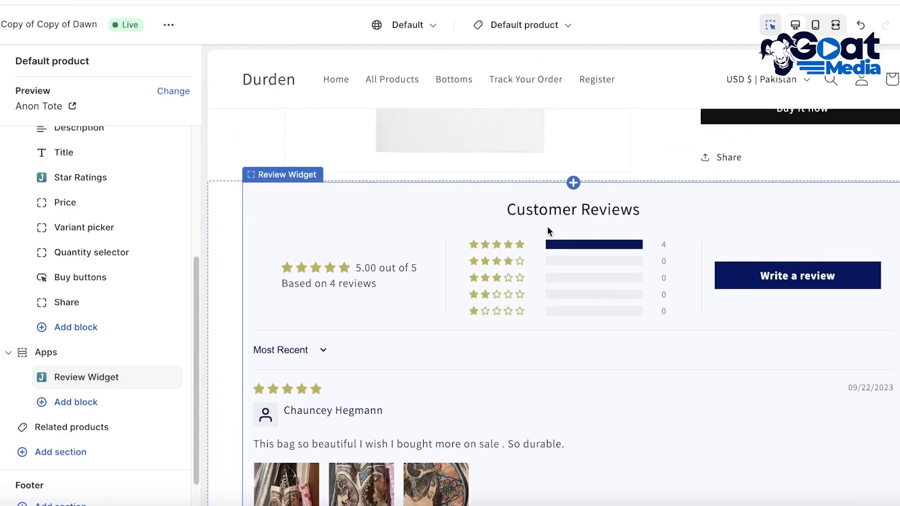
scroll(546, 222, "down", 6)
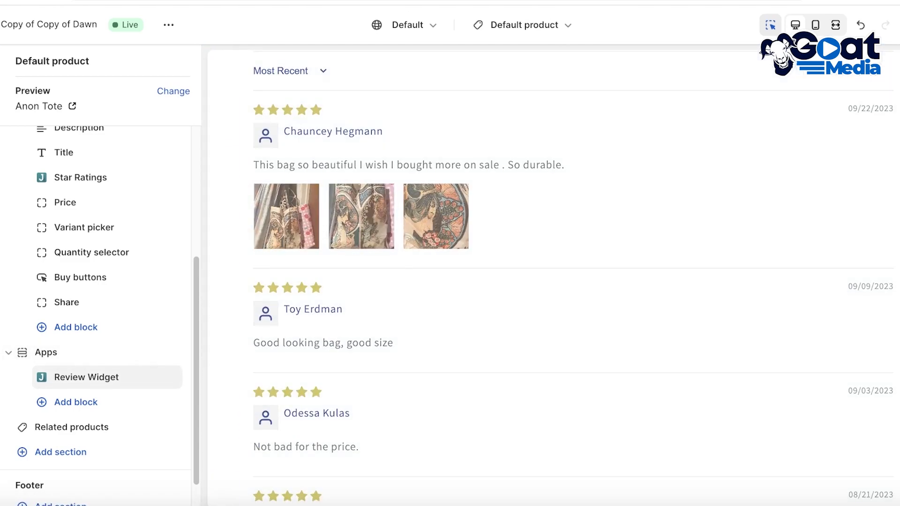
left_click(507, 24)
left_click(503, 124)
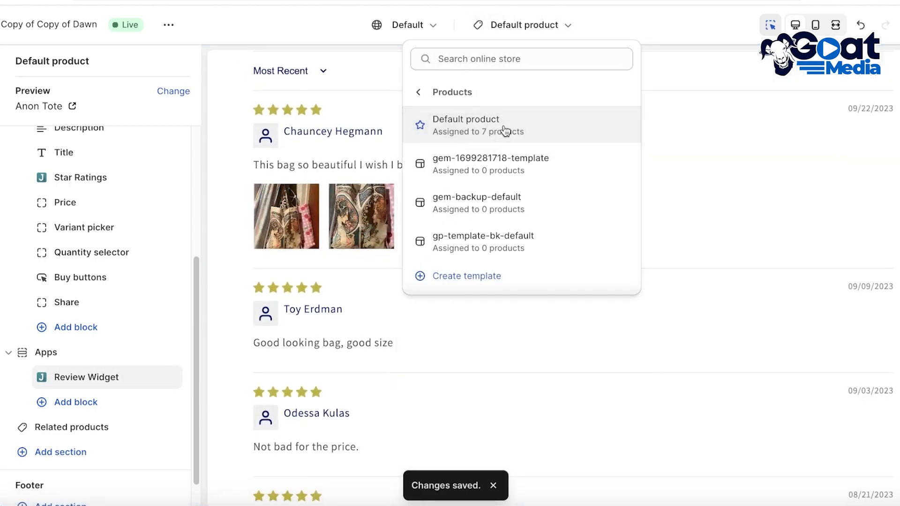
left_click(499, 126)
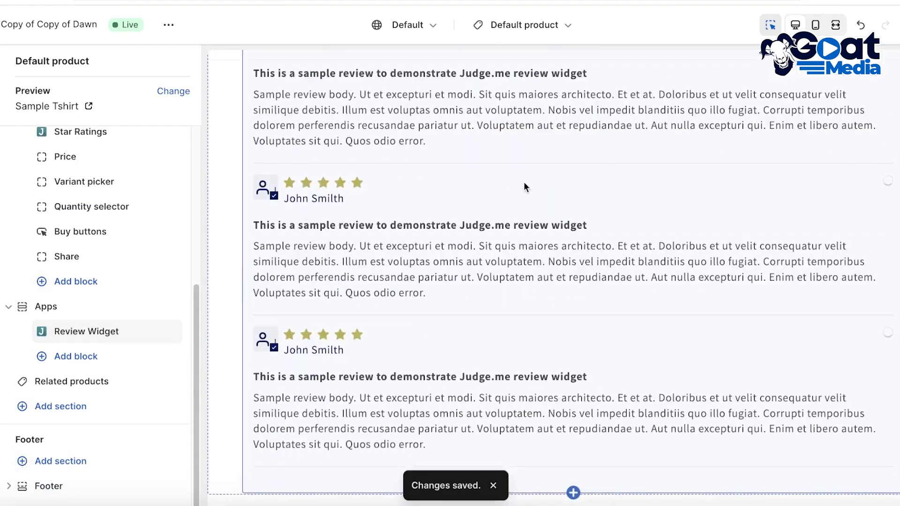
scroll(525, 96, "up", 6)
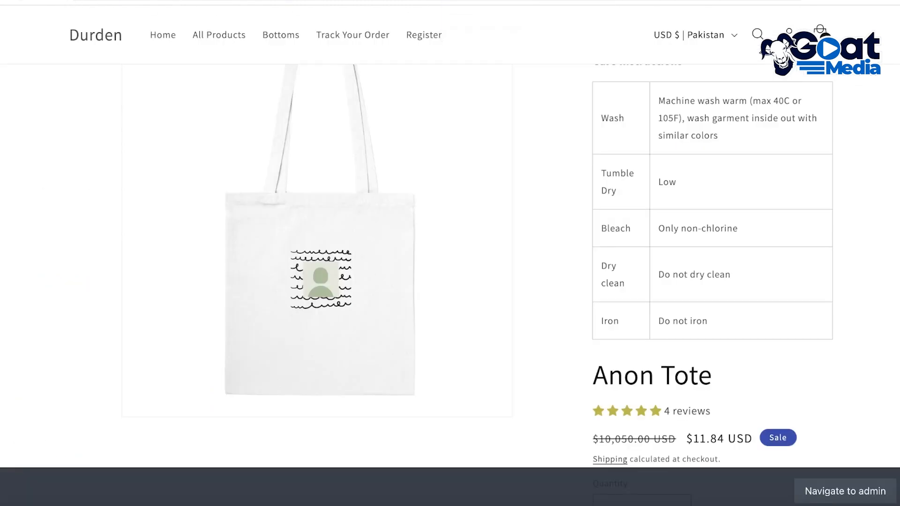
Examine the live Anon Tote product page for its star rating and Customer Reviews section
scroll(646, 146, "down", 10)
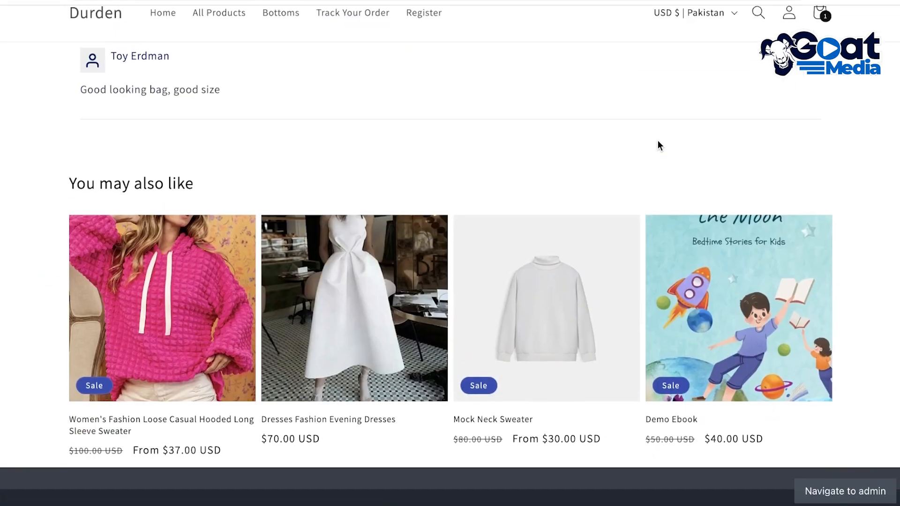
scroll(389, 183, "up", 7)
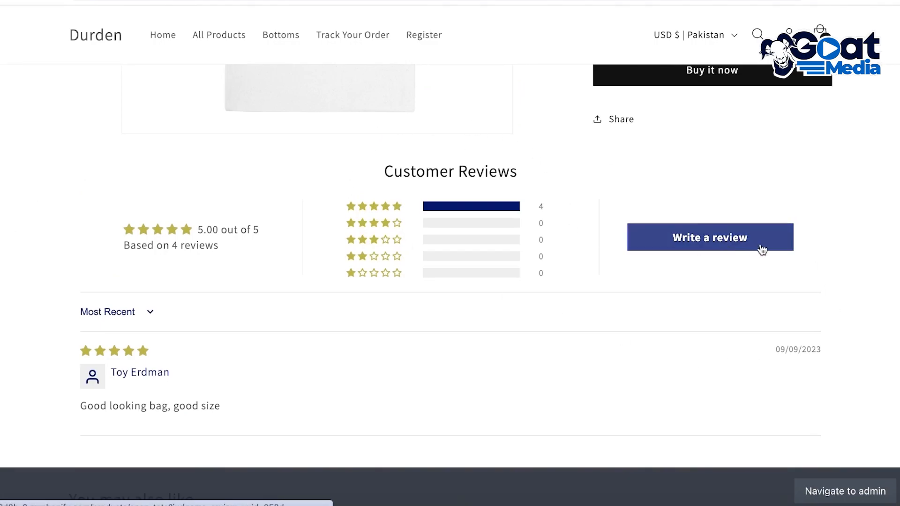
scroll(532, 124, "up", 13)
scroll(404, 212, "down", 8)
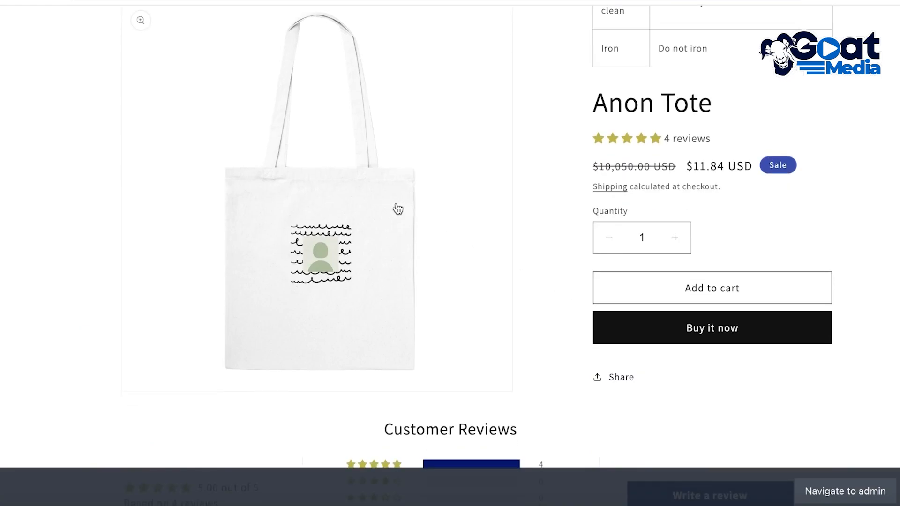
scroll(404, 212, "down", 4)
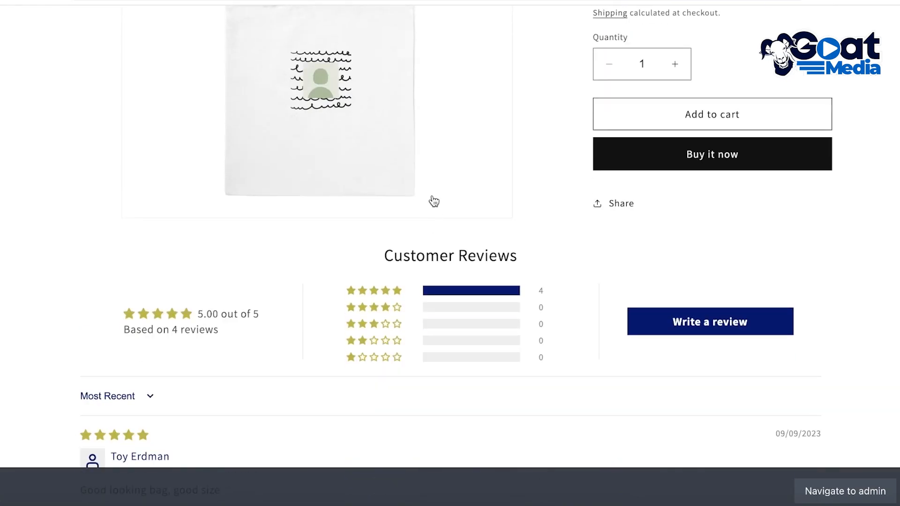
Return to the Shopify admin and open Judge.me Reviews from the installed apps
left_click(483, 0)
left_click(899, 75)
scroll(564, 98, "up", 5)
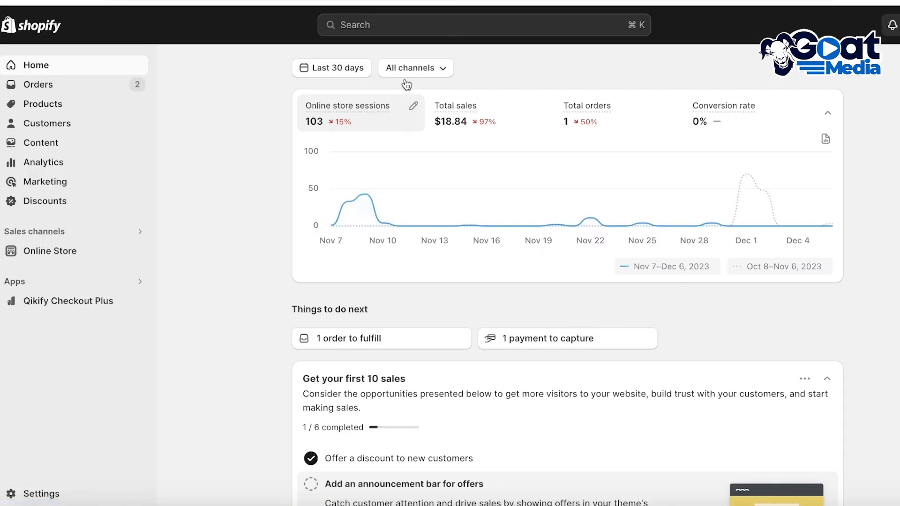
left_click(55, 254)
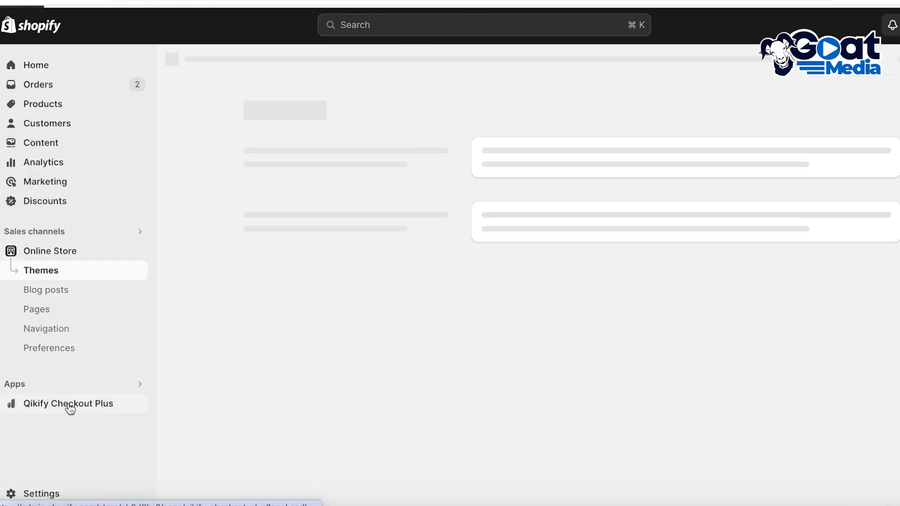
left_click(70, 404)
left_click(131, 283)
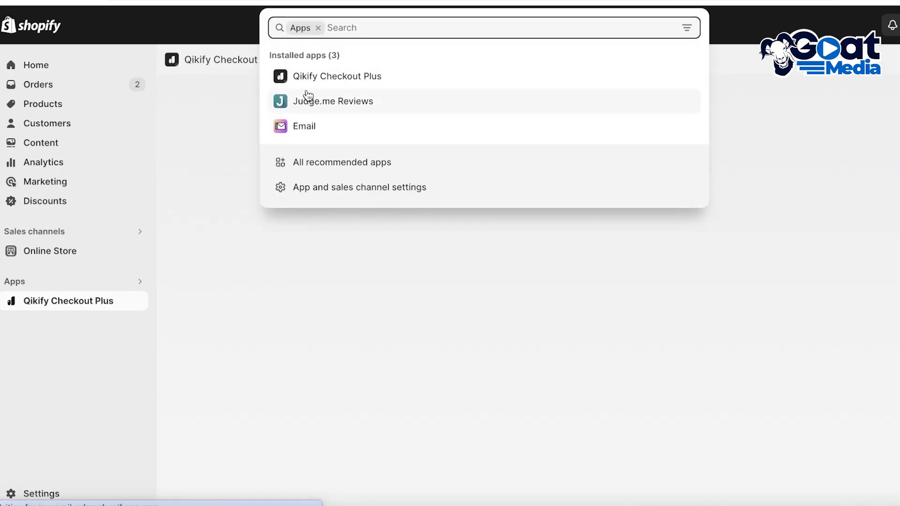
left_click(313, 104)
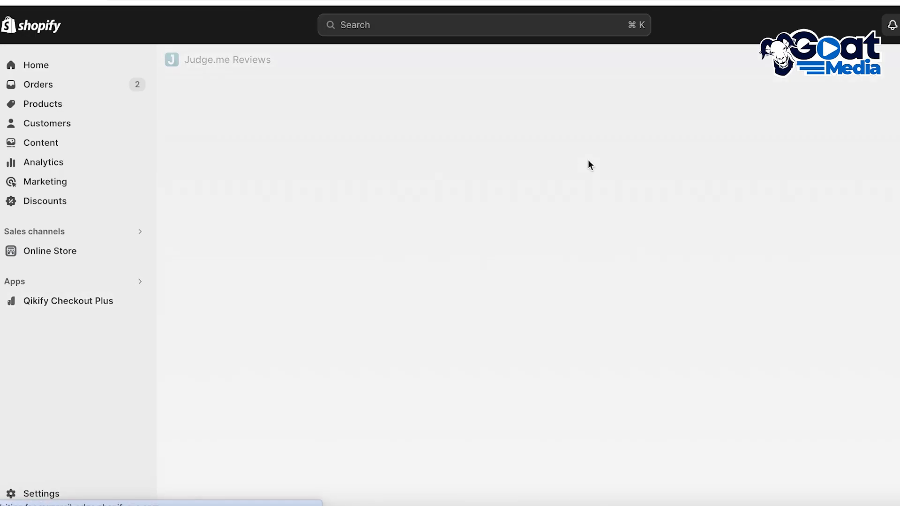
Look over the review insights, open the Reviews Dashboard and pin Judge.me Reviews to the admin navigation
scroll(369, 291, "down", 5)
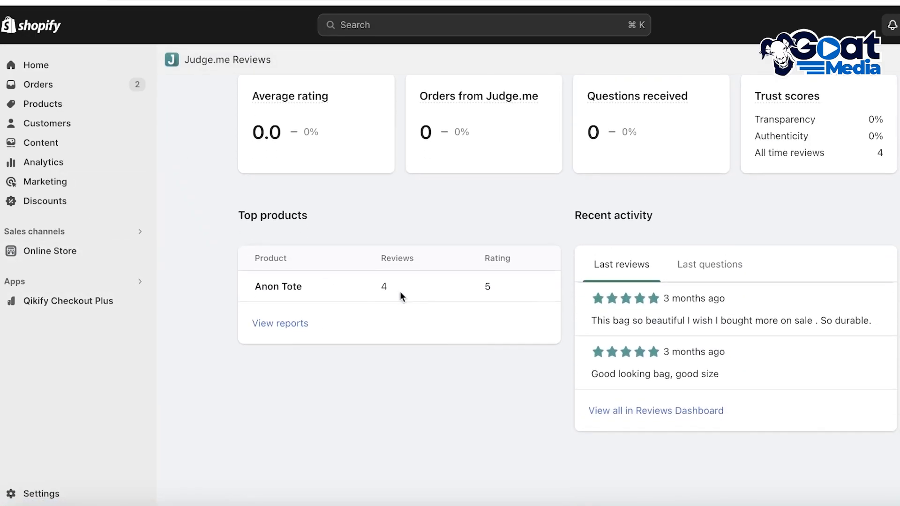
scroll(562, 223, "up", 6)
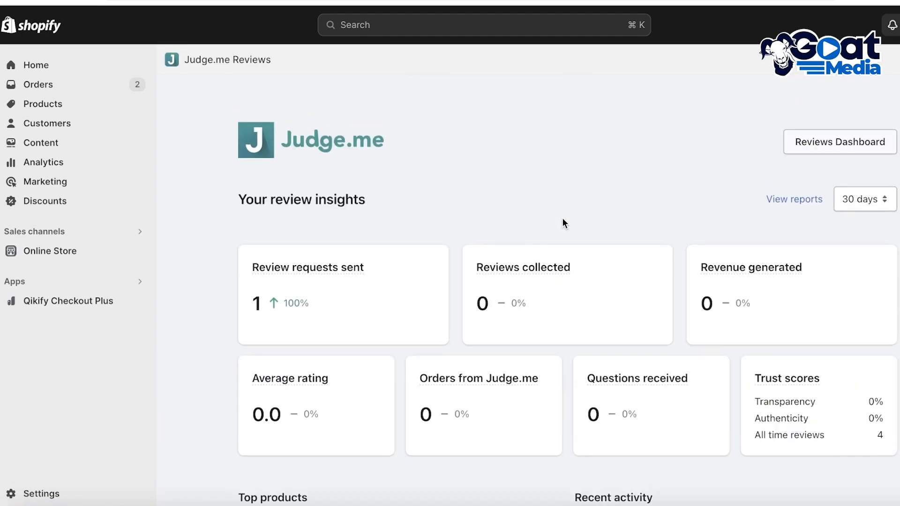
left_click(843, 143)
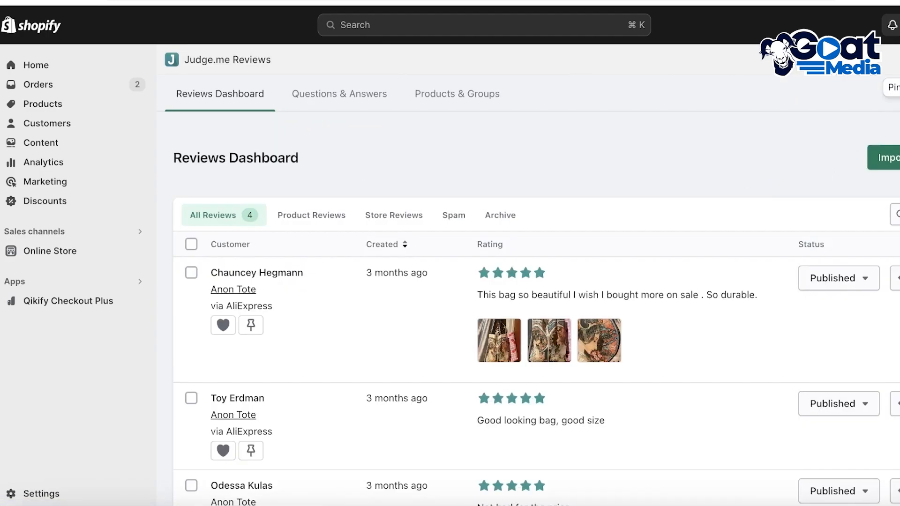
left_click(892, 59)
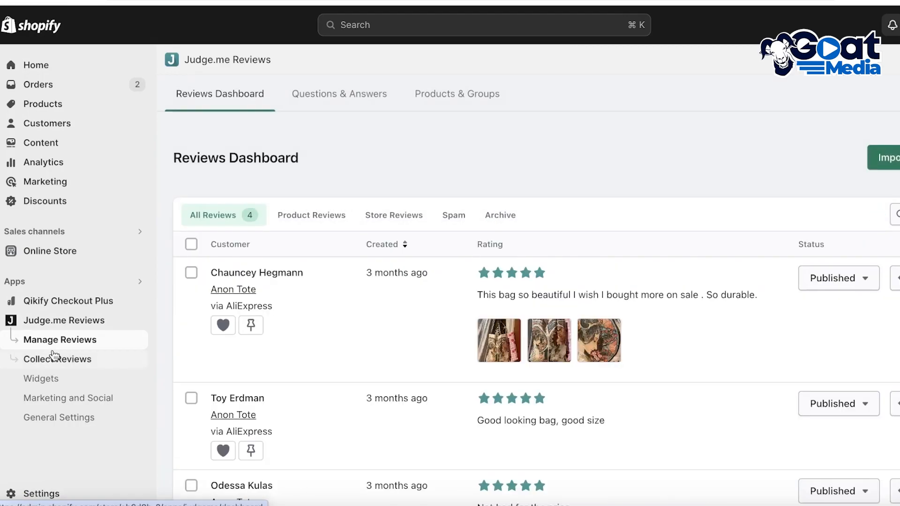
Check the request history under Collect Reviews and return to the Judge.me review insights overview
left_click(50, 362)
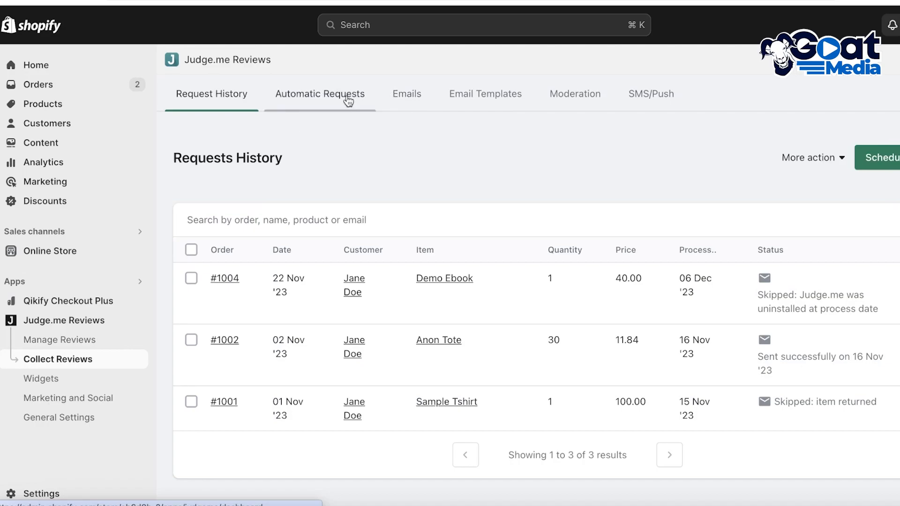
left_click(23, 320)
scroll(704, 181, "down", 5)
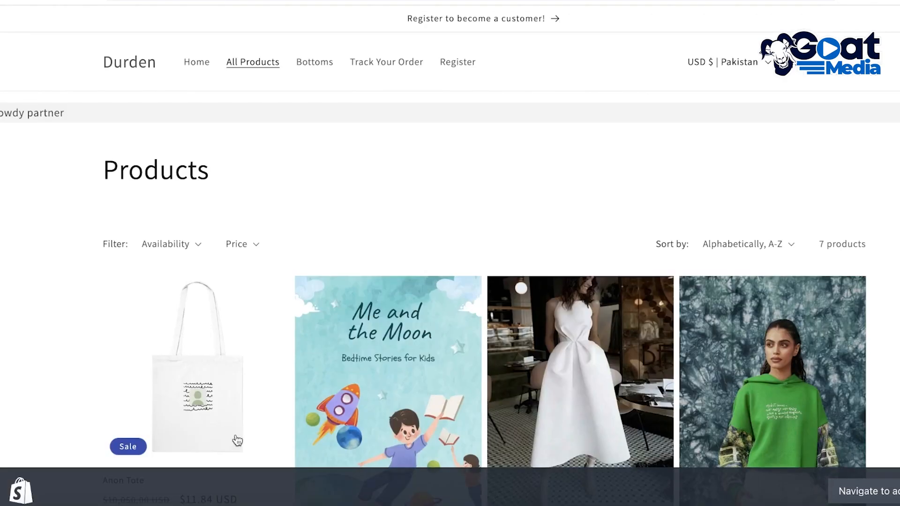
Look over the storefront's All Products page and open the current Copy of Copy of Dawn theme for customizing
scroll(237, 440, "down", 4)
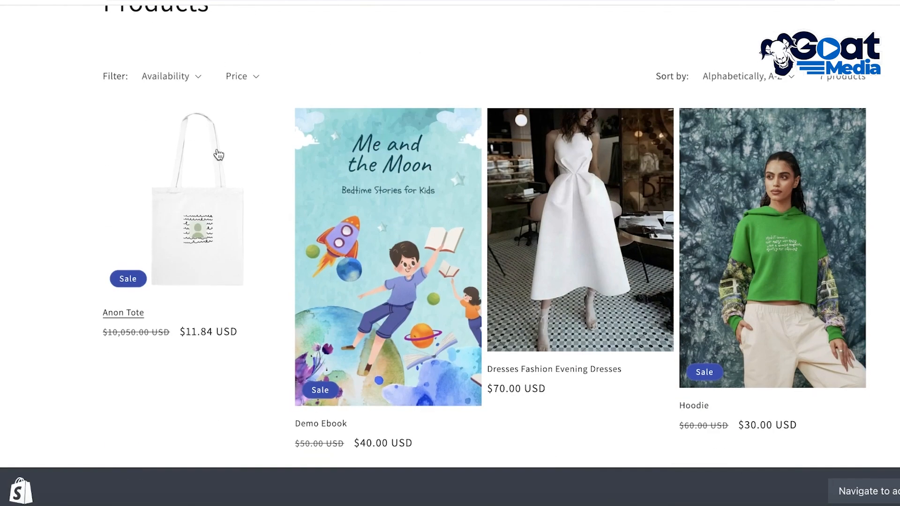
scroll(602, 147, "up", 4)
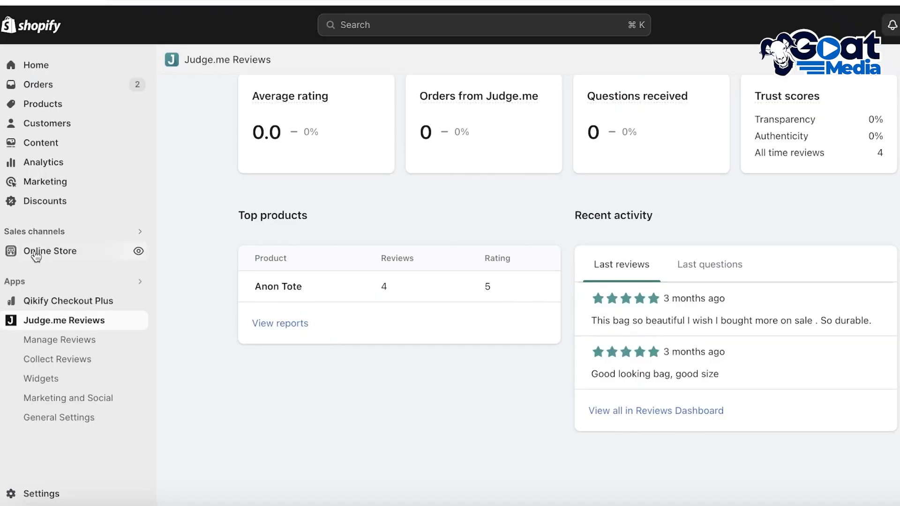
left_click(34, 251)
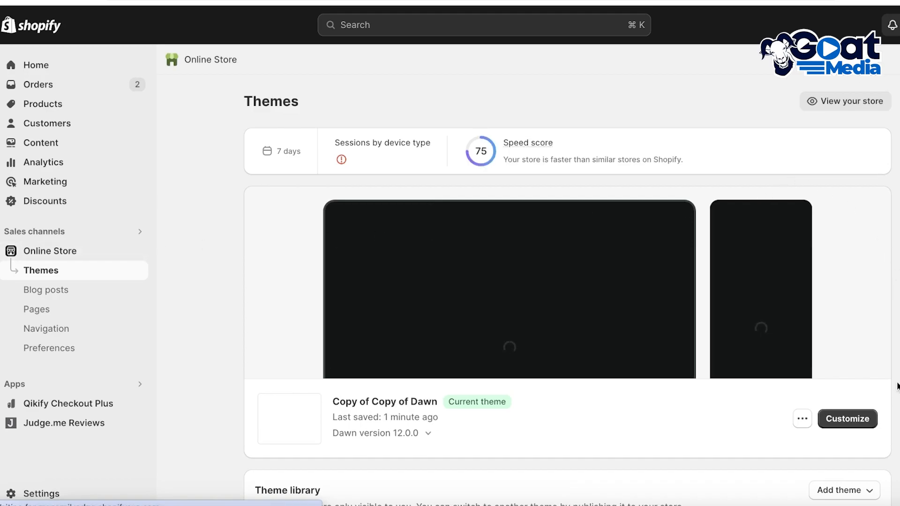
left_click(845, 424)
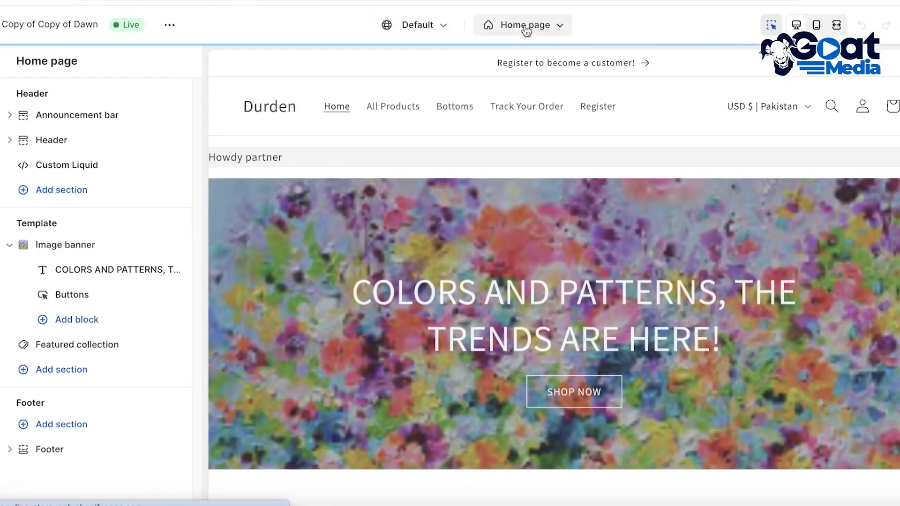
left_click(526, 31)
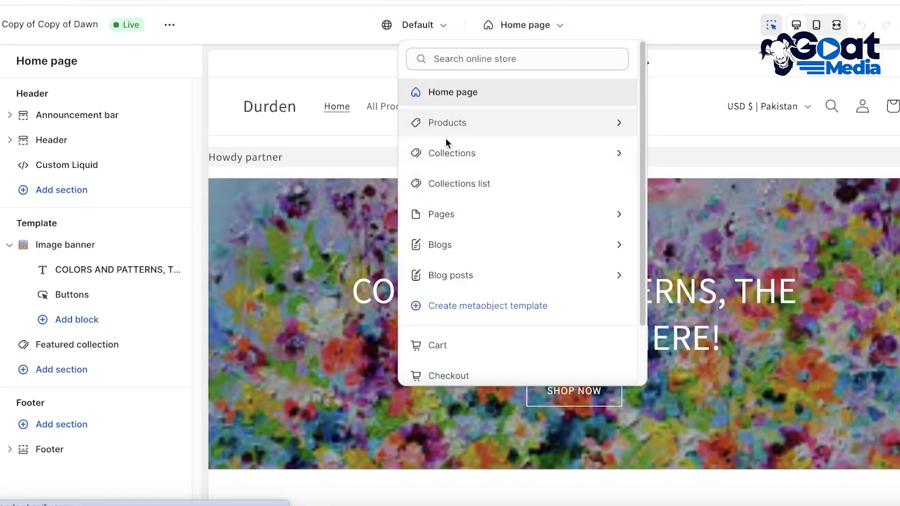
left_click(447, 122)
left_click(424, 94)
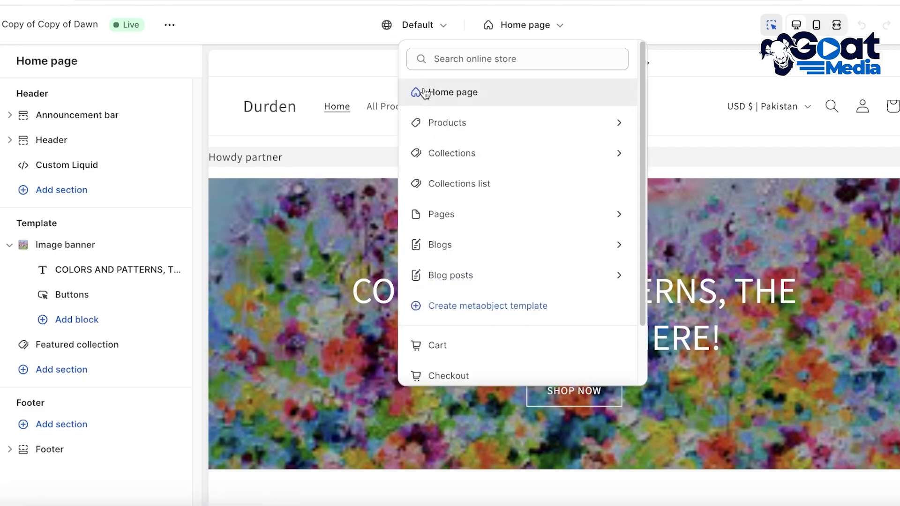
left_click(847, 282)
scroll(409, 66, "up", 2)
left_click(408, 67)
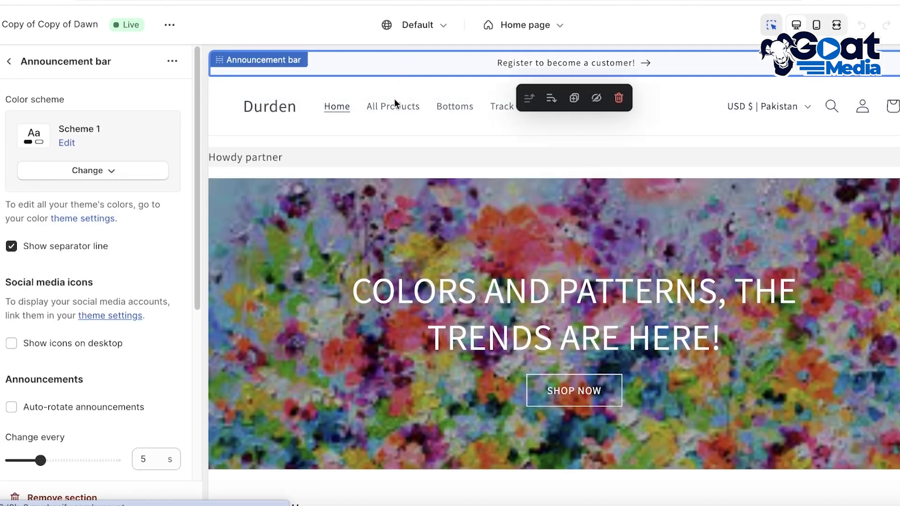
Go to the All Products page in the preview and add Judge.me's Reviews Carousel section to the collection template
left_click(392, 108)
left_click(393, 108)
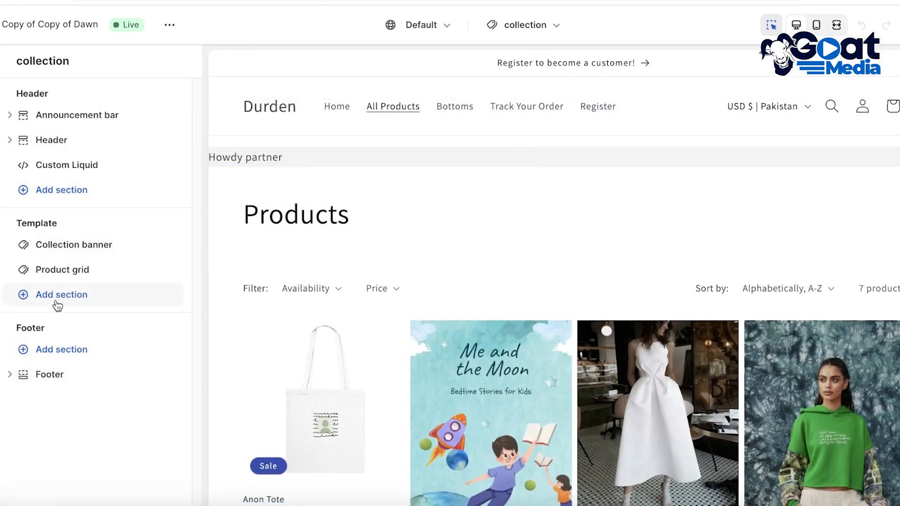
left_click(59, 300)
scroll(309, 220, "down", 4)
left_click(322, 184)
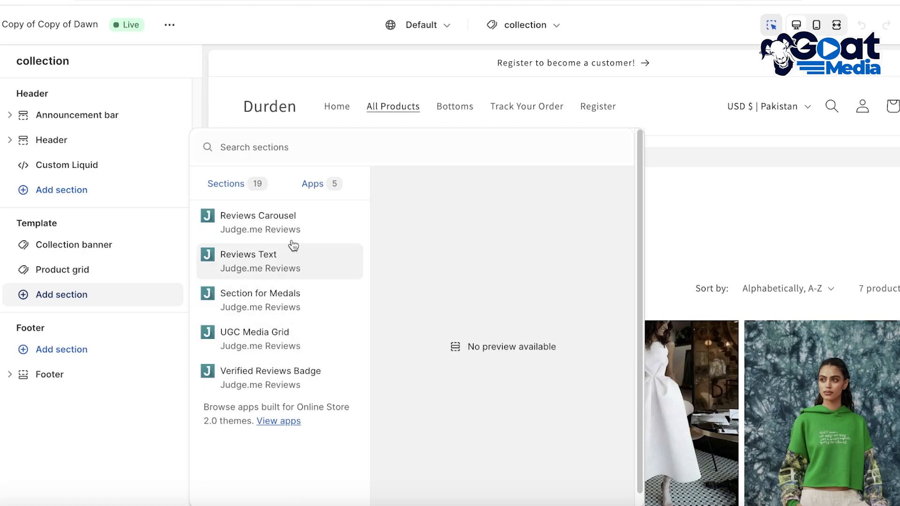
left_click(290, 223)
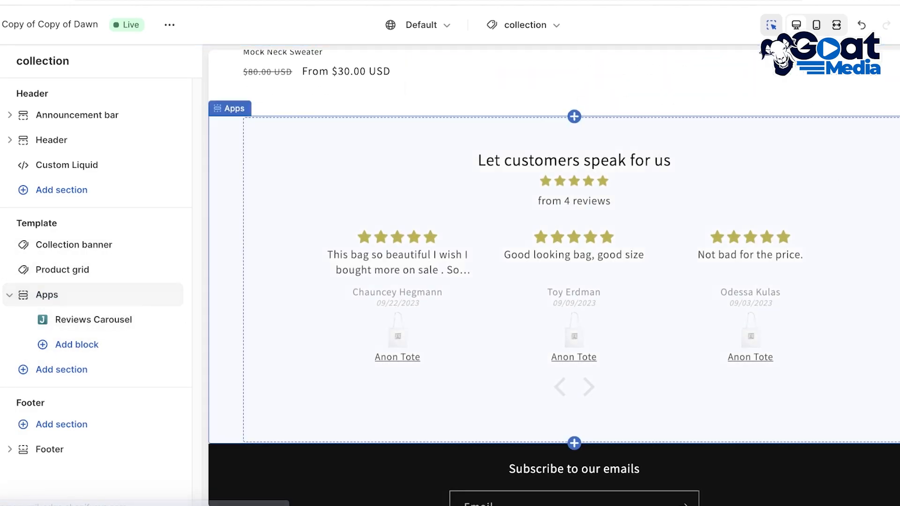
Examine the Reviews Carousel between the product grid and the footer in the collection page preview
scroll(543, 262, "up", 3)
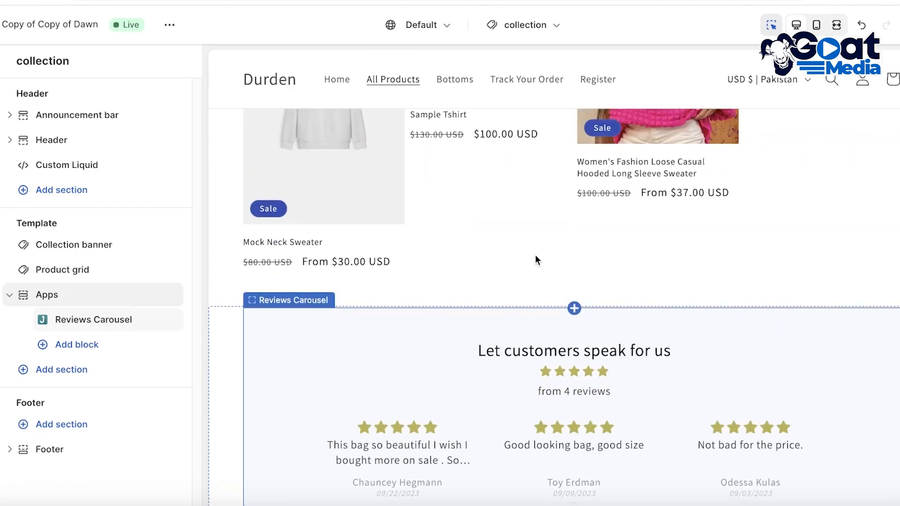
scroll(543, 263, "down", 7)
scroll(515, 240, "up", 2)
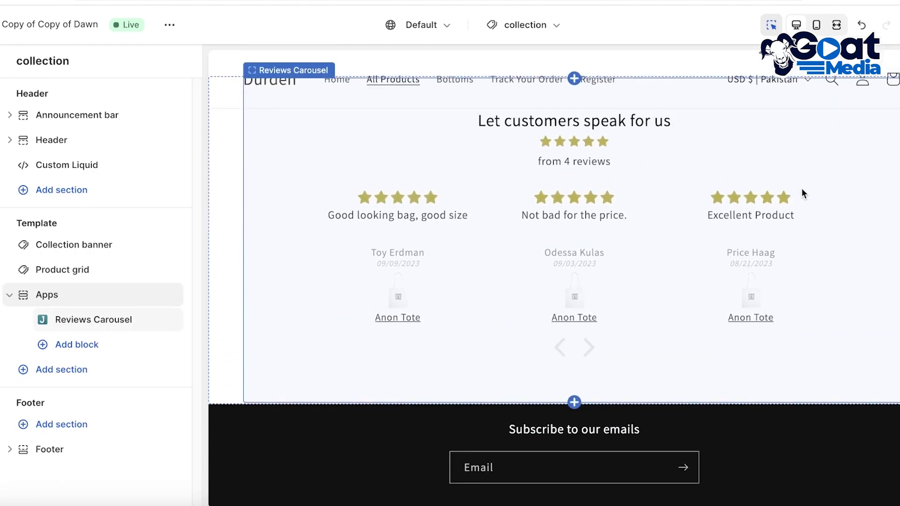
scroll(693, 150, "up", 3)
scroll(707, 159, "down", 3)
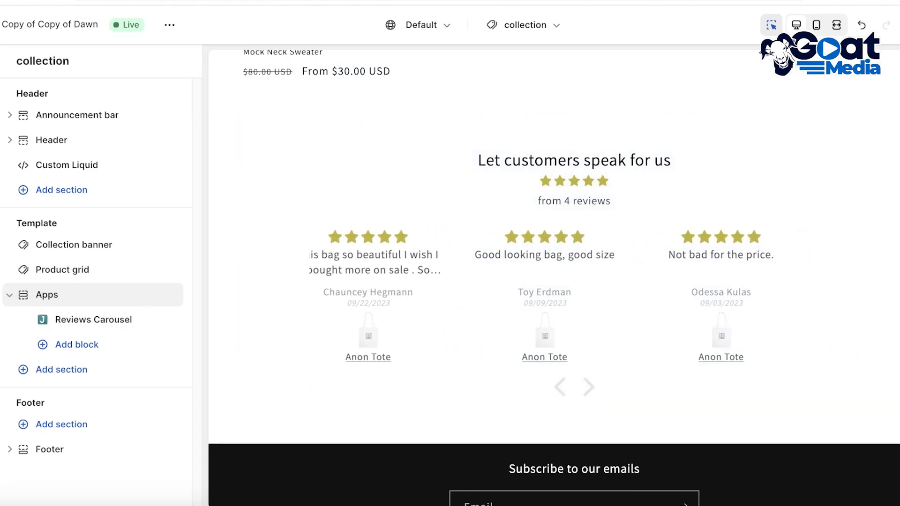
Open the Reviews Carousel block's settings and set its maximum width to 1078 px
left_click(80, 321)
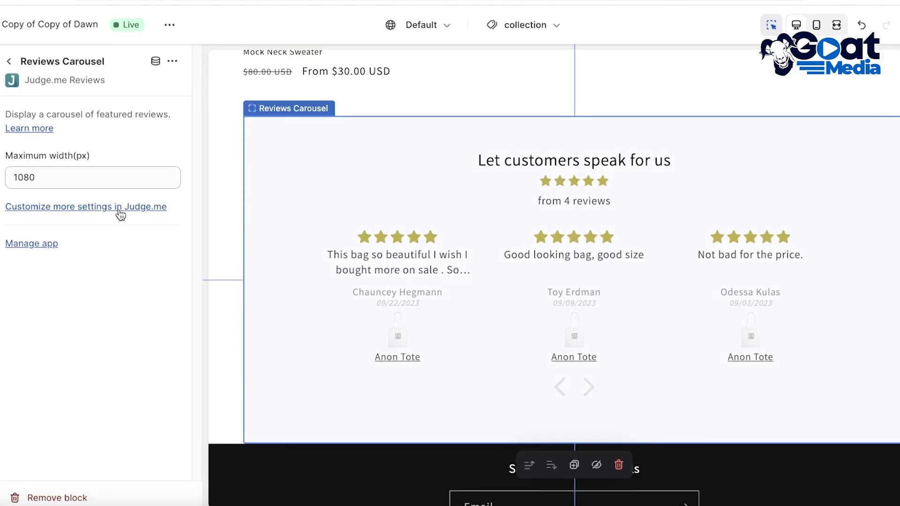
left_click(171, 184)
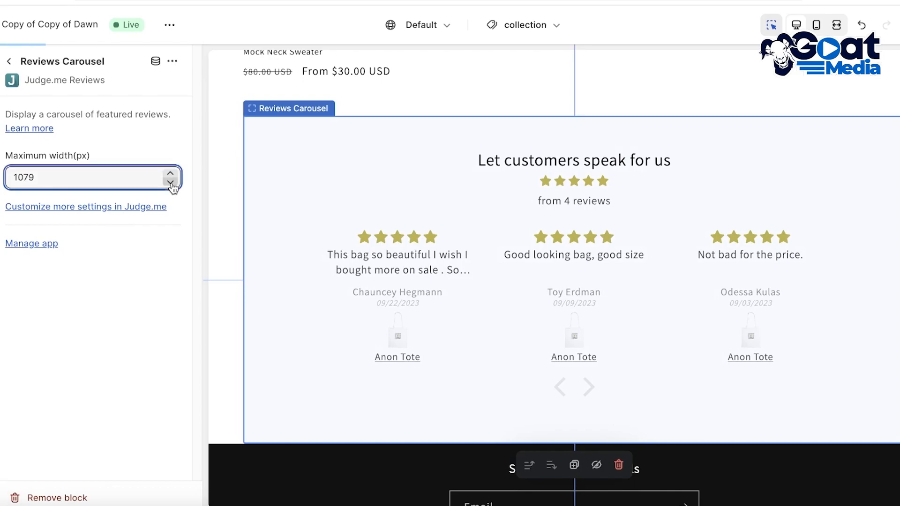
left_click(171, 182)
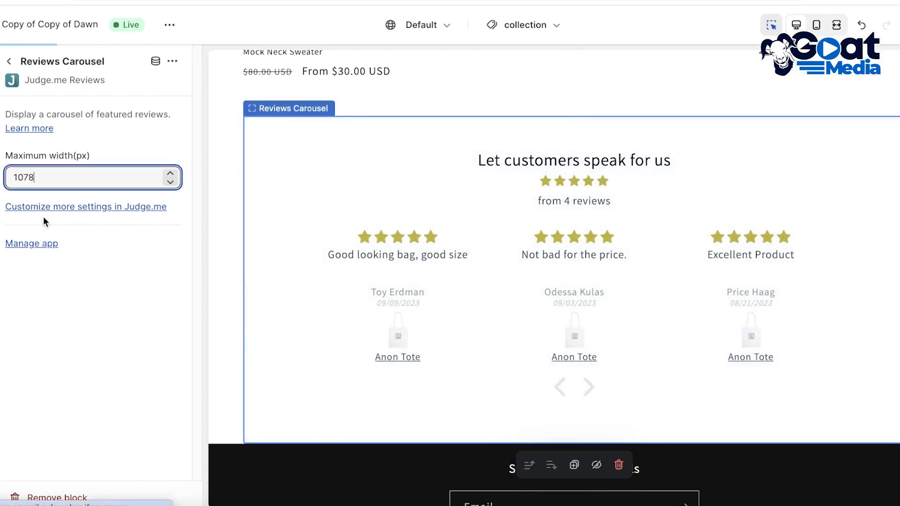